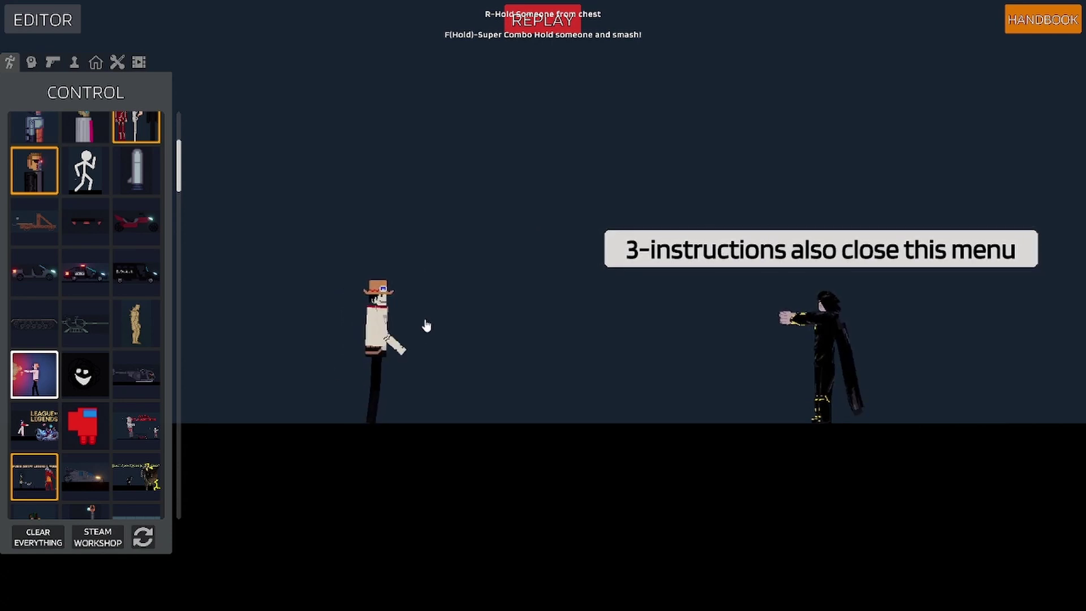
pyautogui.scroll(-5, 410, 334)
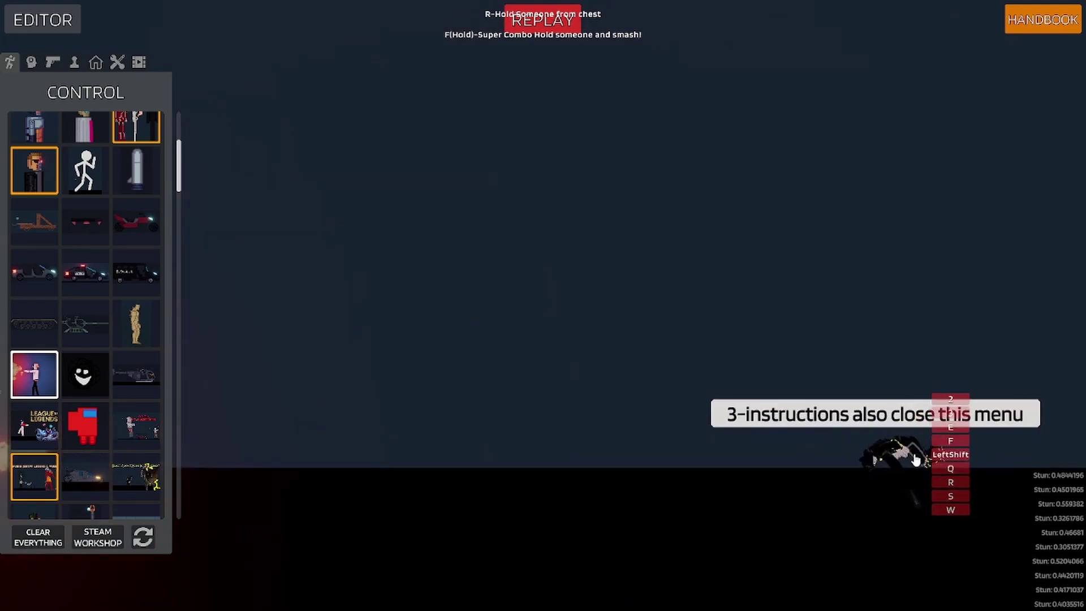
# Lift the dark caped fighter into the air and unleash its flaming ground attack.
pyautogui.moveTo(920, 441)
pyautogui.mouseDown()
pyautogui.moveTo(830, 321)
pyautogui.moveTo(783, 293)
pyautogui.mouseUp()
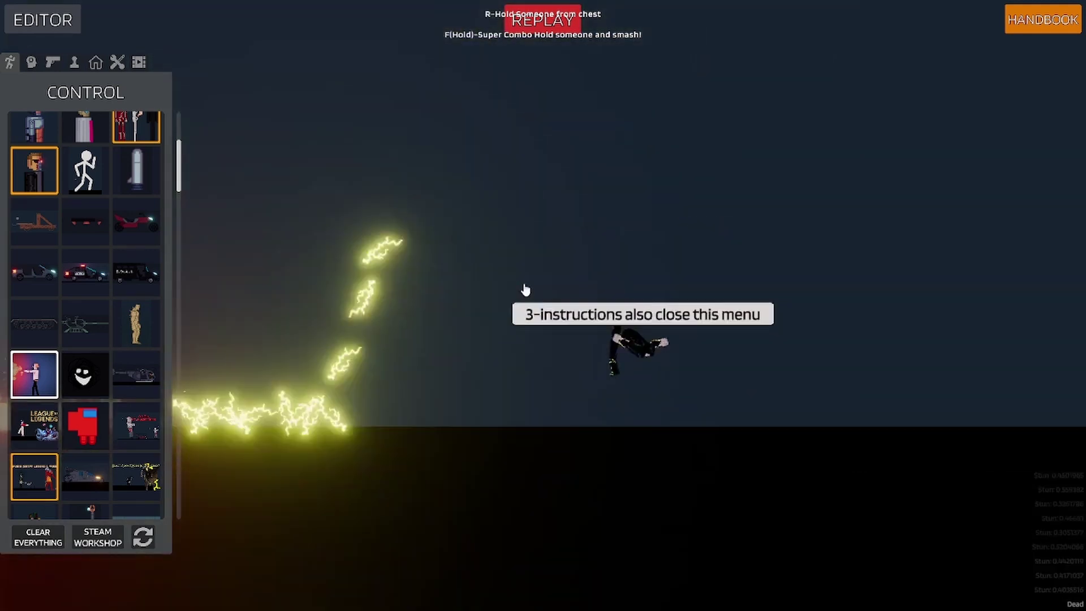
pyautogui.scroll(-6, 527, 289)
pyautogui.scroll(2, 257, 315)
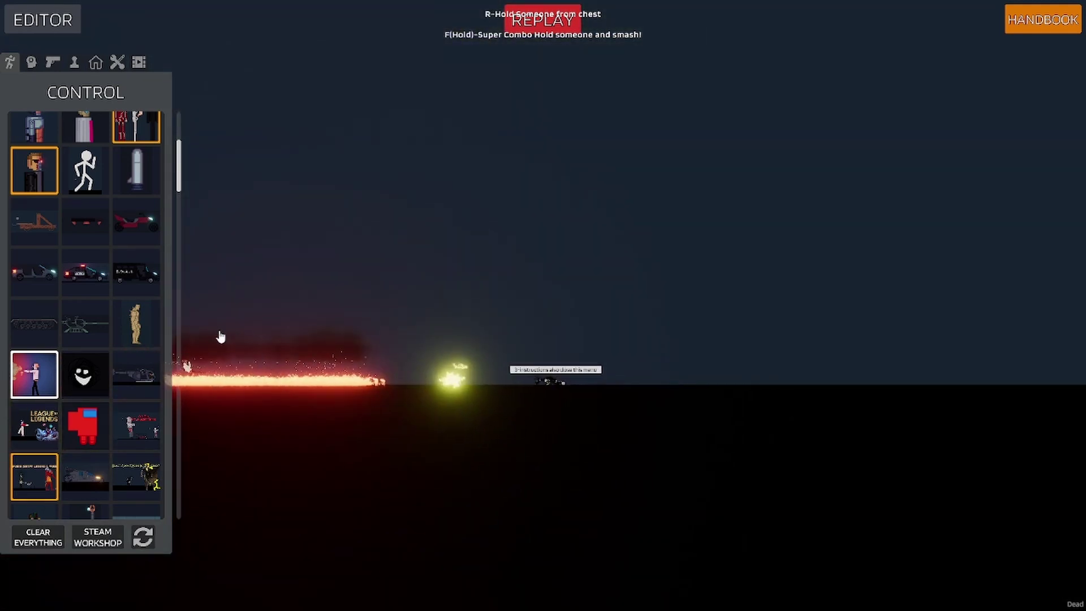
pyautogui.press('f')
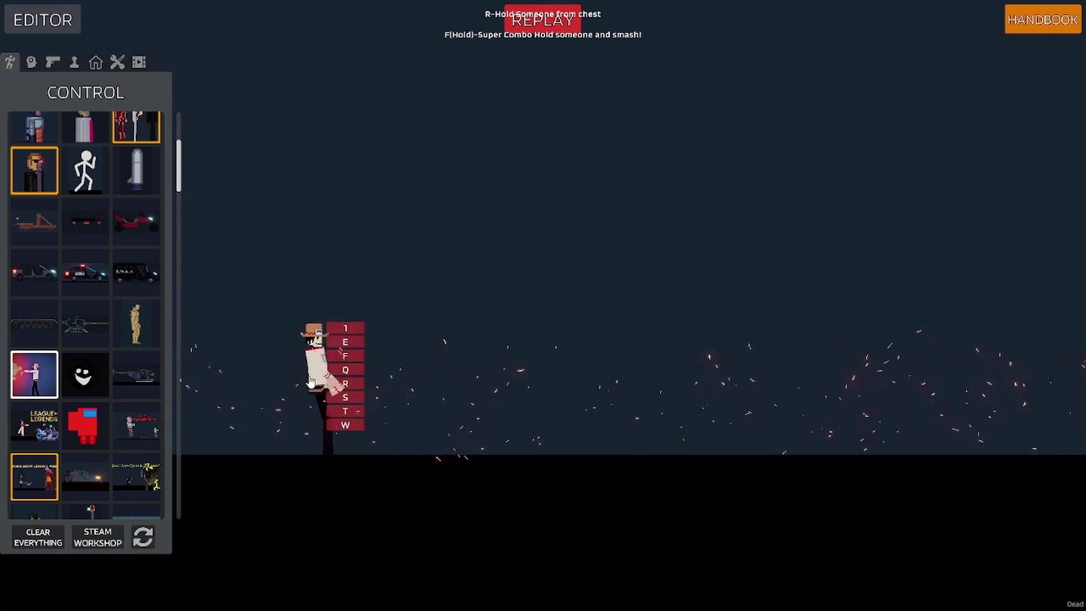
pyautogui.scroll(6, 311, 382)
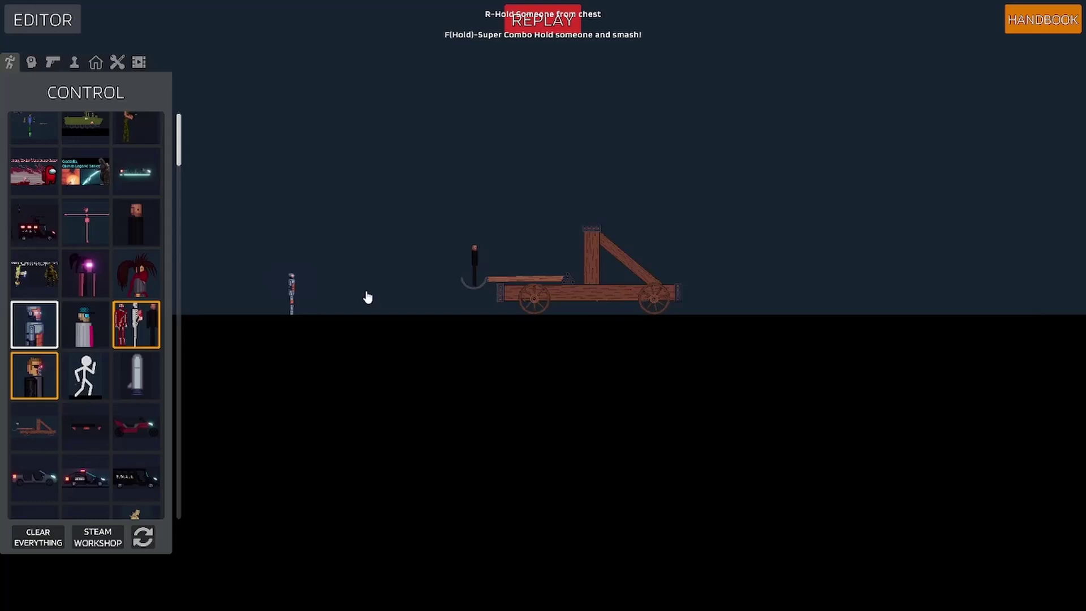
pyautogui.scroll(3, 704, 178)
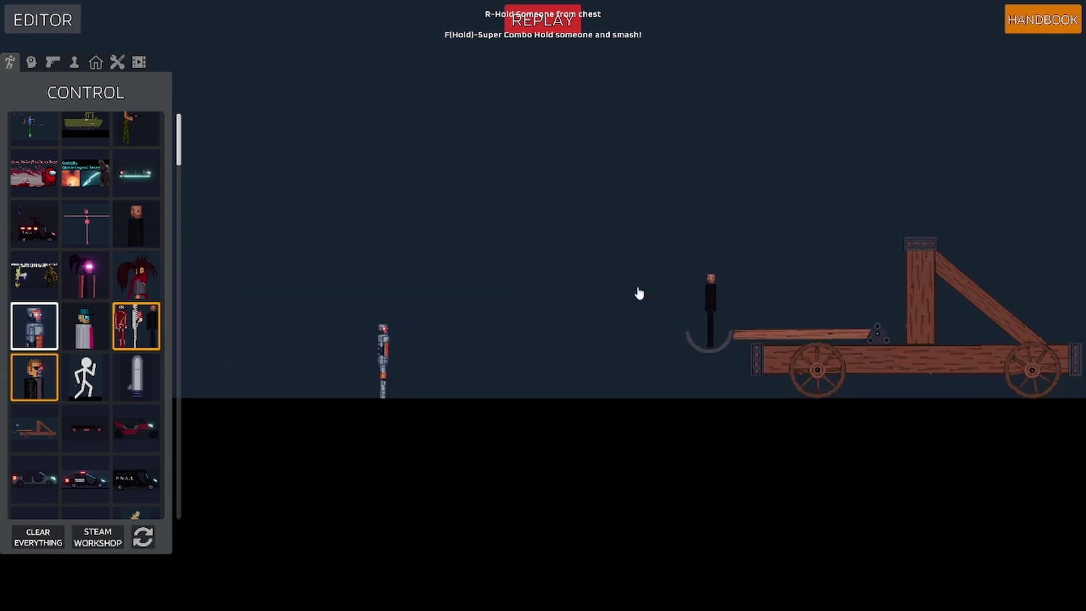
pyautogui.scroll(4, 594, 254)
pyautogui.scroll(-2, 641, 293)
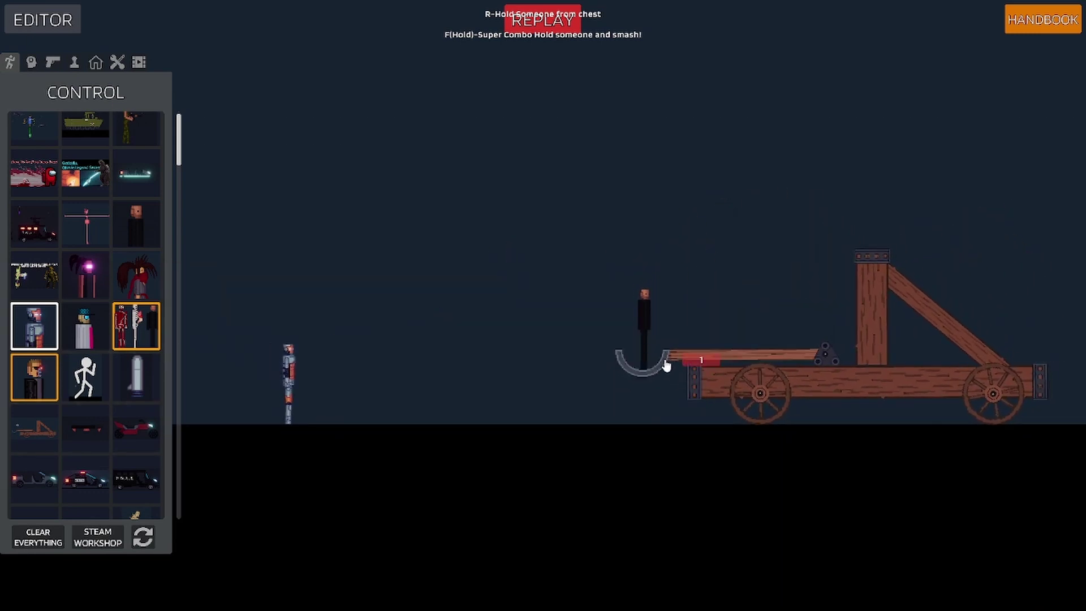
# Fire the catapult to fling a figure, then launch the robot from the catapult arm.
pyautogui.press('f')
pyautogui.scroll(-2, 689, 361)
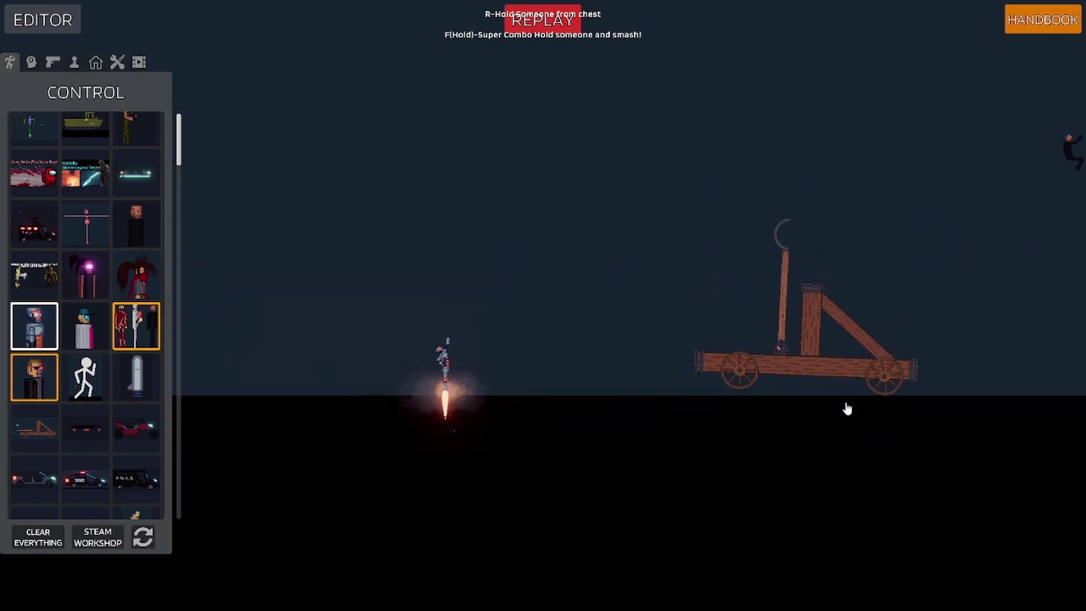
pyautogui.press('d')
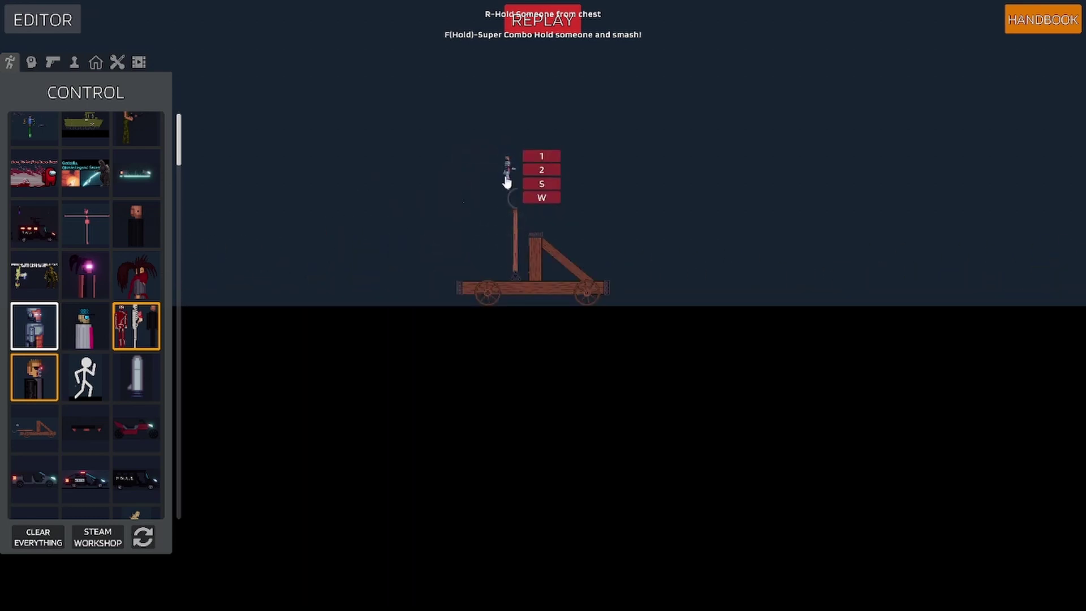
pyautogui.click(542, 170)
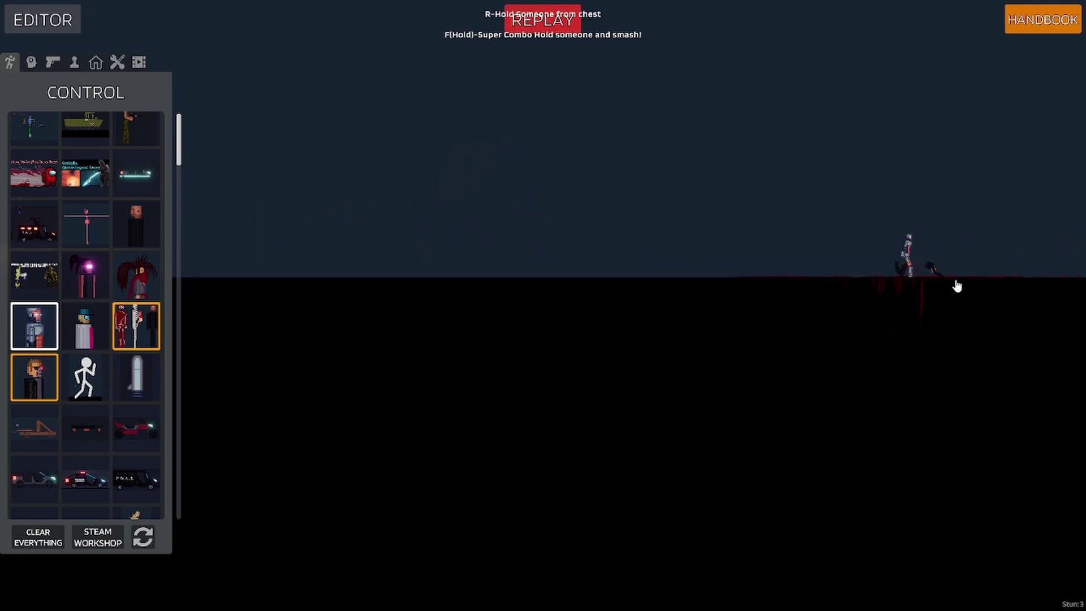
pyautogui.scroll(3, 957, 287)
pyautogui.scroll(3, 781, 340)
pyautogui.scroll(3, 779, 412)
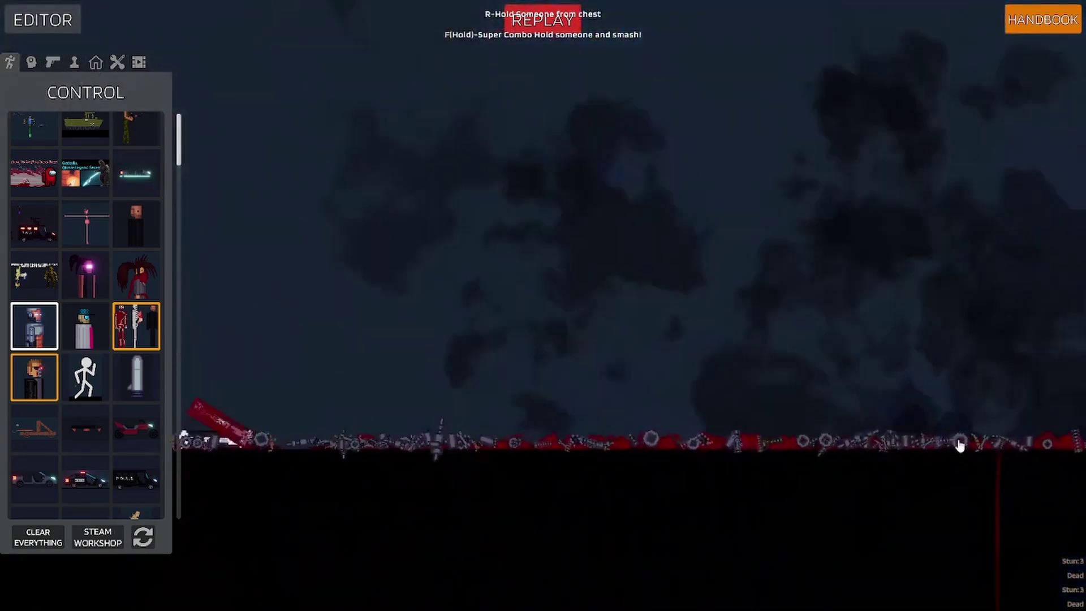
pyautogui.scroll(-3, 933, 406)
pyautogui.scroll(-3, 933, 406)
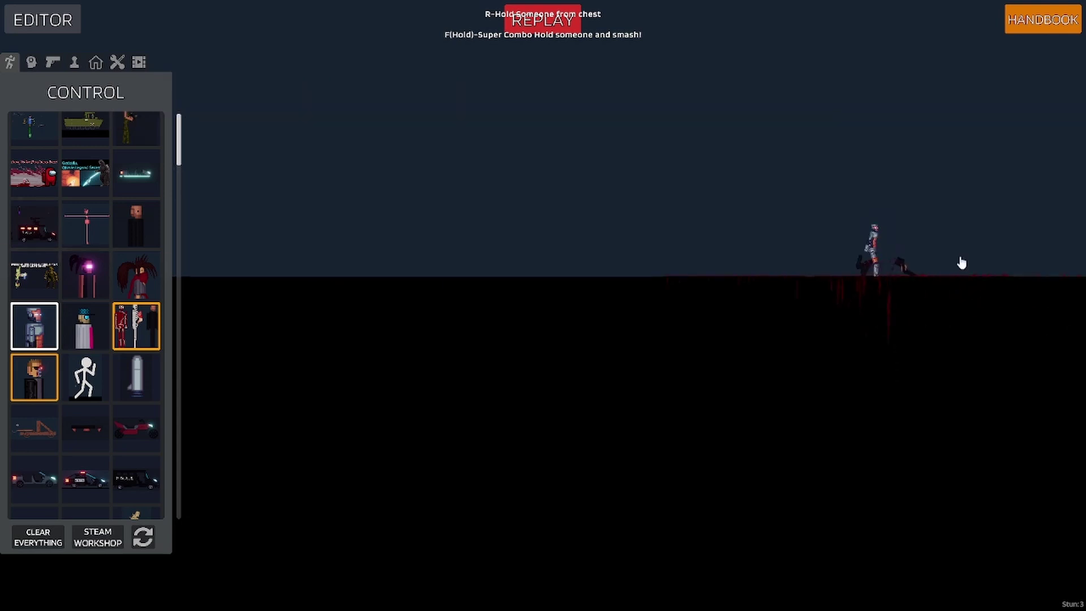
pyautogui.scroll(2, 836, 263)
pyautogui.scroll(2, 815, 289)
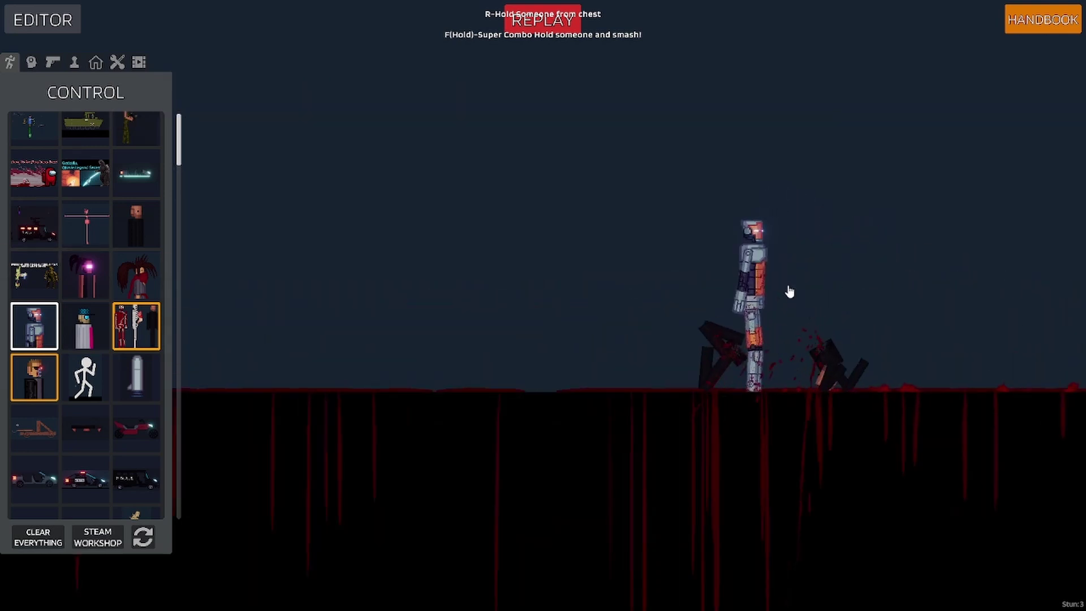
pyautogui.scroll(2, 797, 322)
pyautogui.scroll(2, 787, 347)
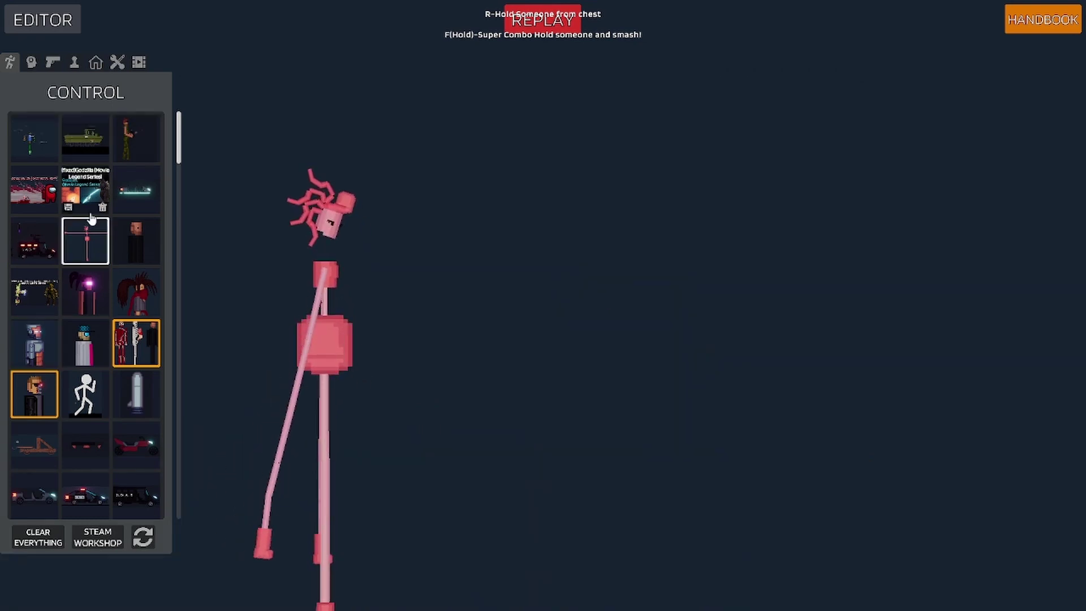
pyautogui.scroll(-3, 136, 238)
pyautogui.scroll(-5, 110, 238)
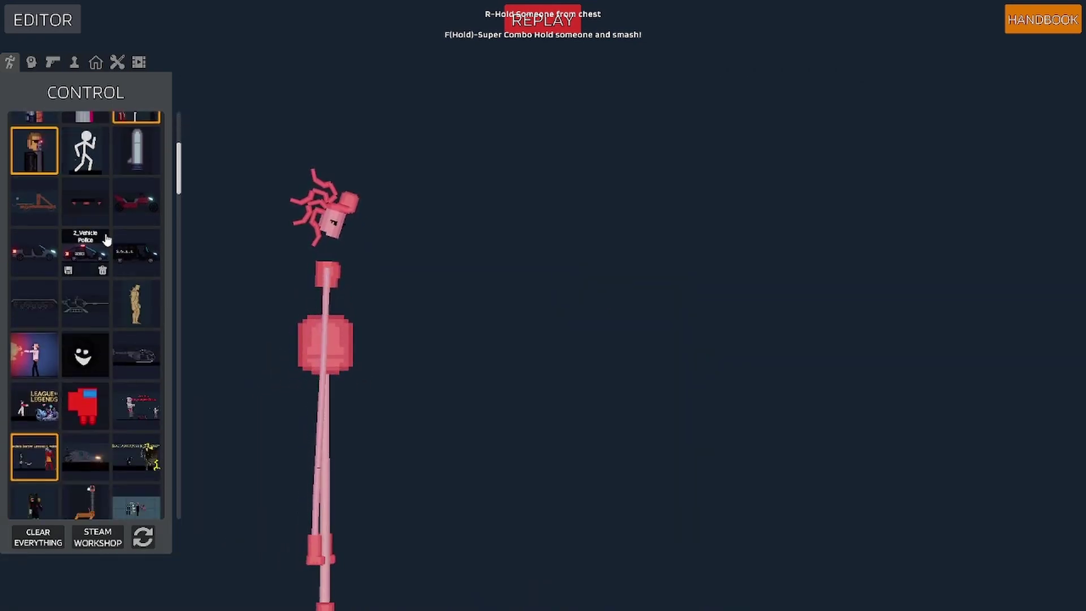
pyautogui.scroll(-3, 106, 240)
pyautogui.scroll(-2, 106, 240)
pyautogui.scroll(-1, 127, 280)
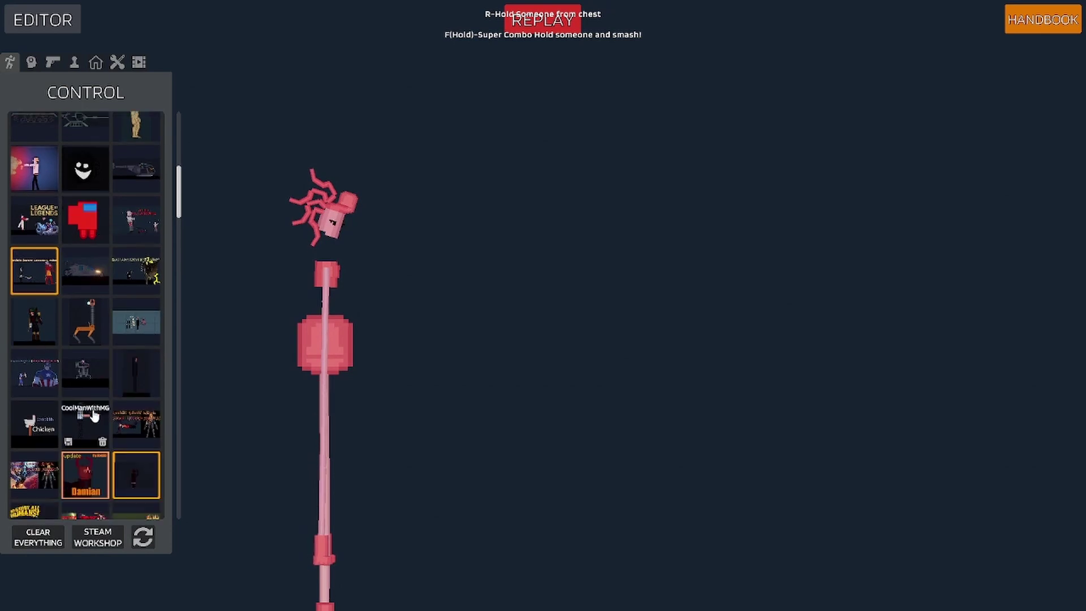
pyautogui.scroll(-2, 532, 459)
pyautogui.scroll(-1, 44, 392)
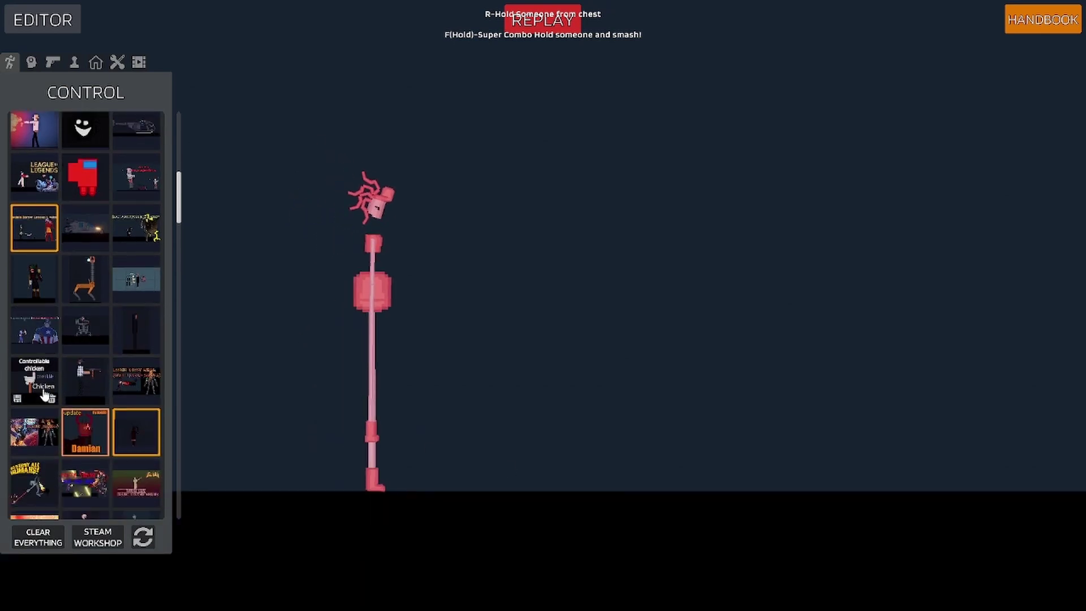
# Spawn the futuristic motorcycle into the arena beside the pink creature.
pyautogui.click(34, 431)
pyautogui.click(424, 408)
pyautogui.scroll(-4, 509, 382)
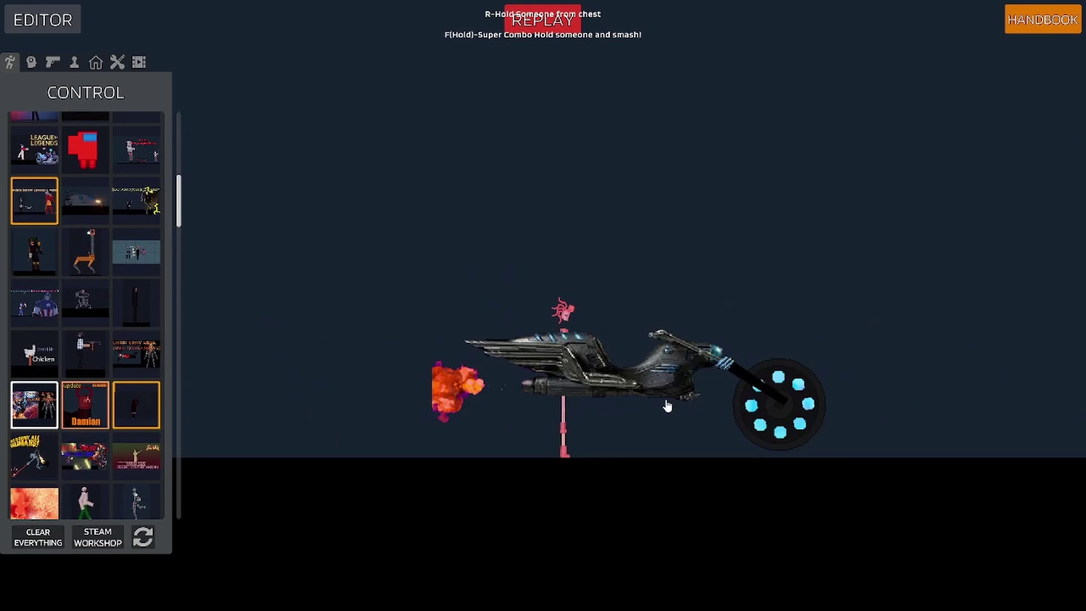
pyautogui.scroll(2, 282, 348)
pyautogui.scroll(2, 305, 391)
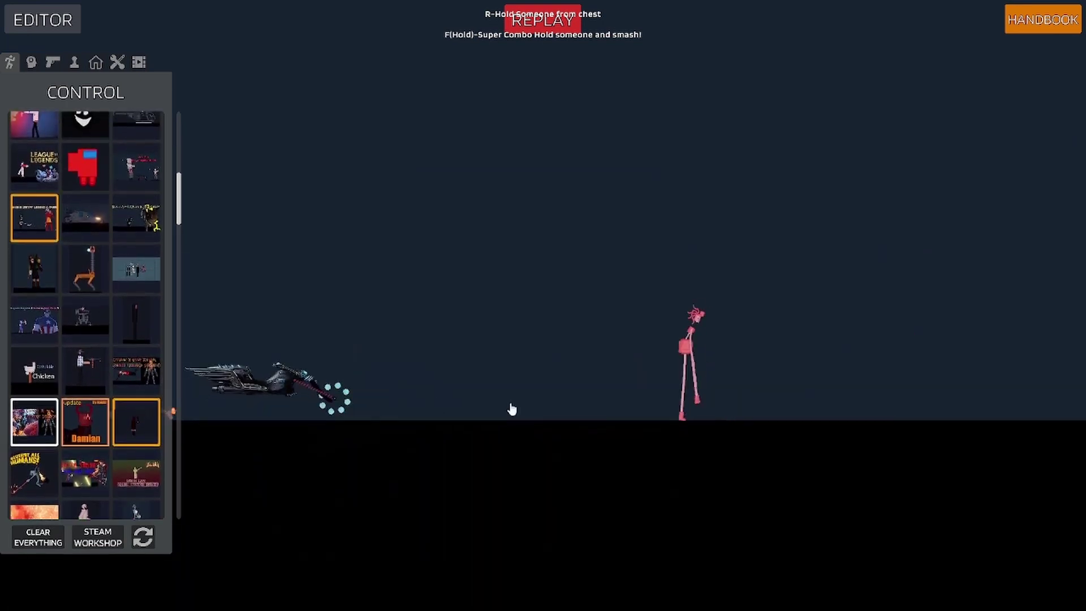
pyautogui.scroll(-3, 511, 410)
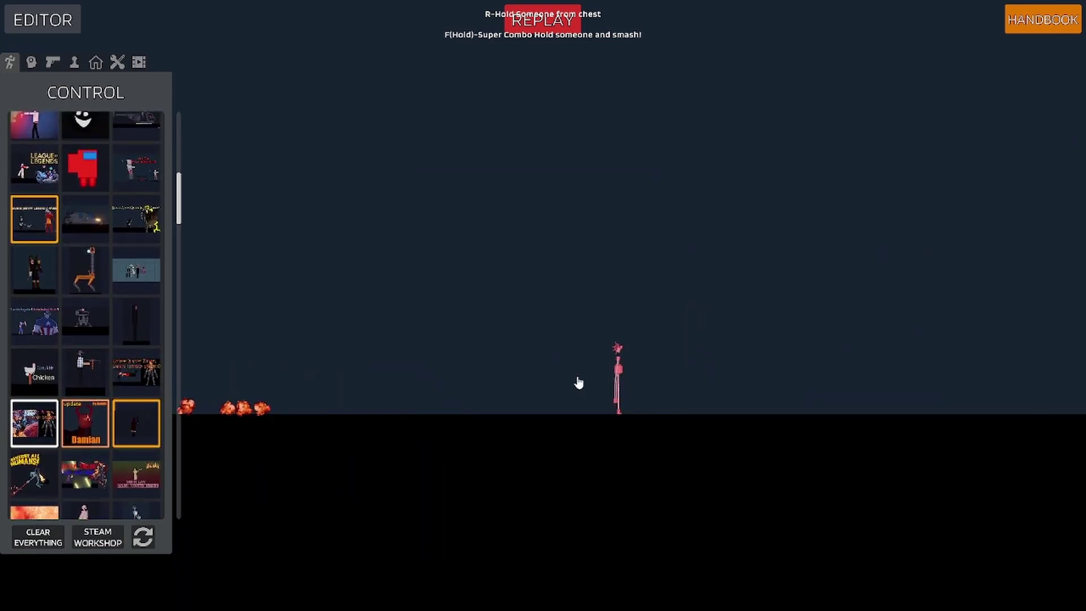
pyautogui.scroll(-5, 56, 418)
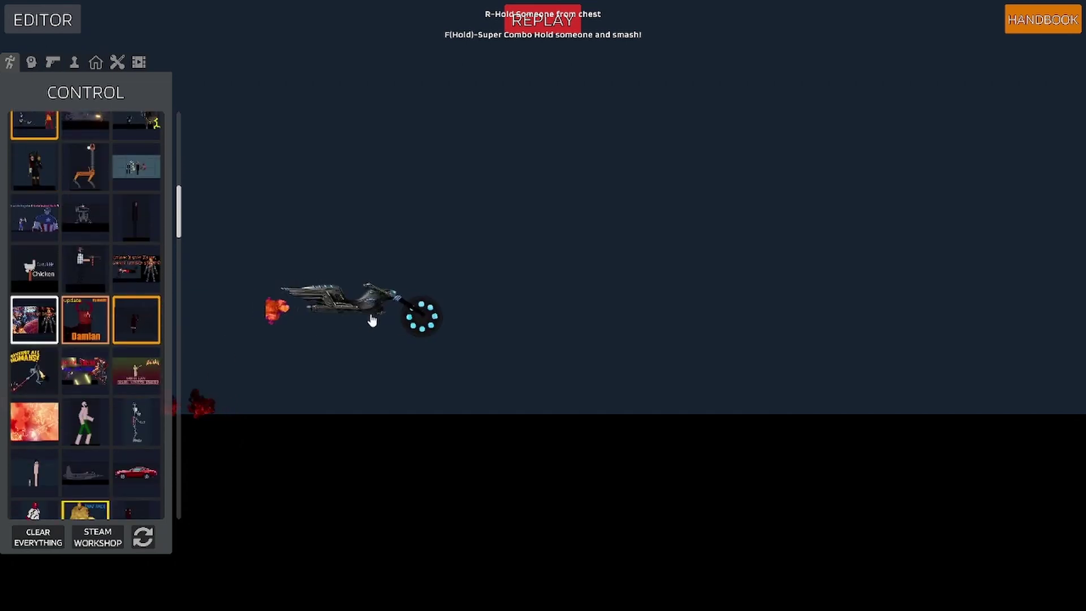
pyautogui.click(230, 390)
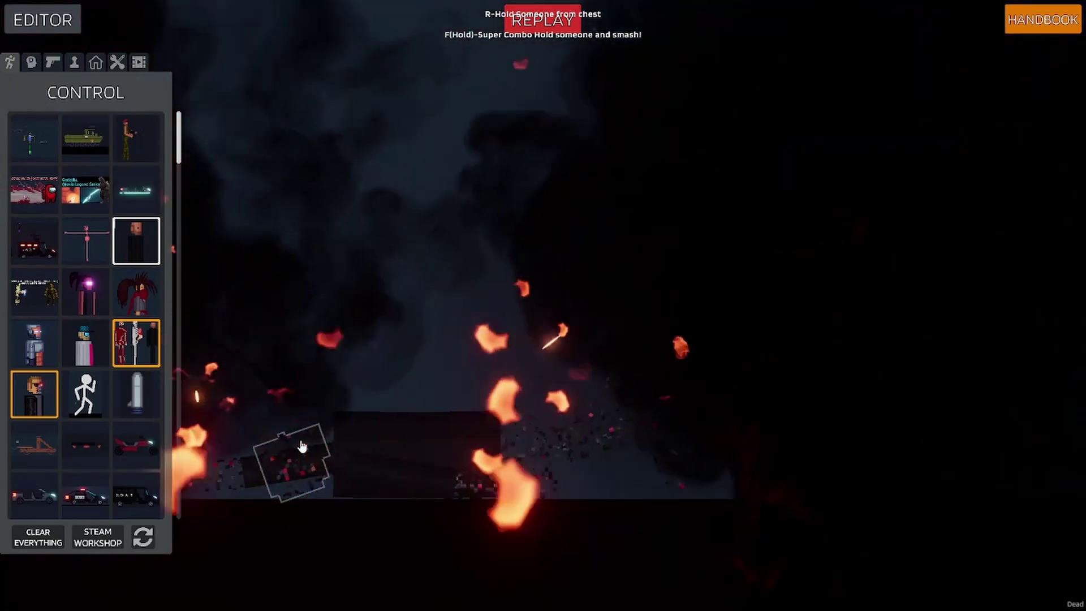
# Drag the burning vehicle wreck up and to the right.
pyautogui.moveTo(266, 475); pyautogui.dragTo(278, 452)
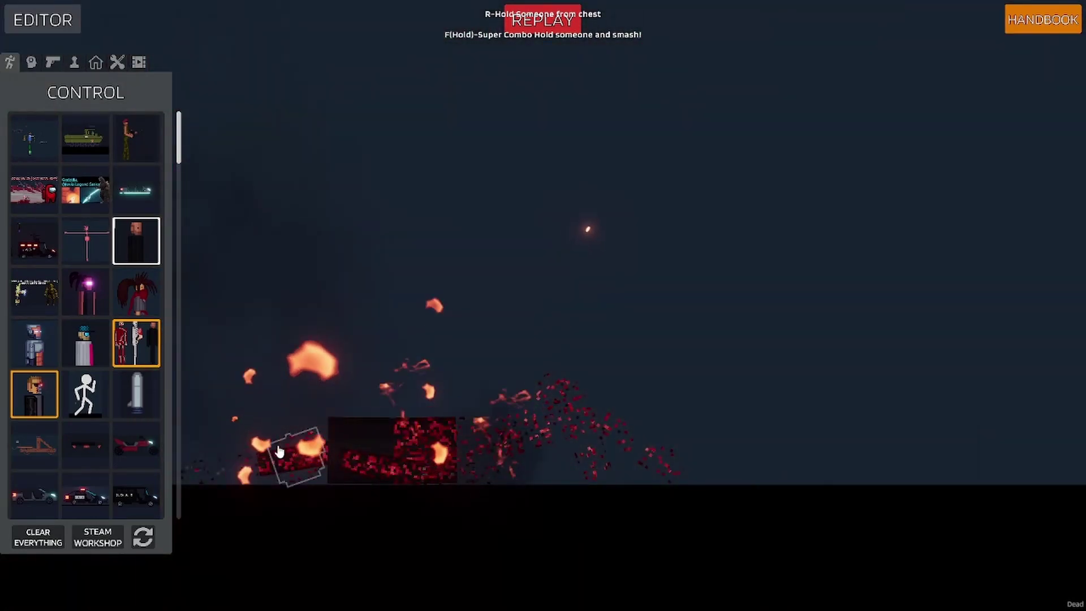
pyautogui.moveTo(342, 356); pyautogui.dragTo(389, 302)
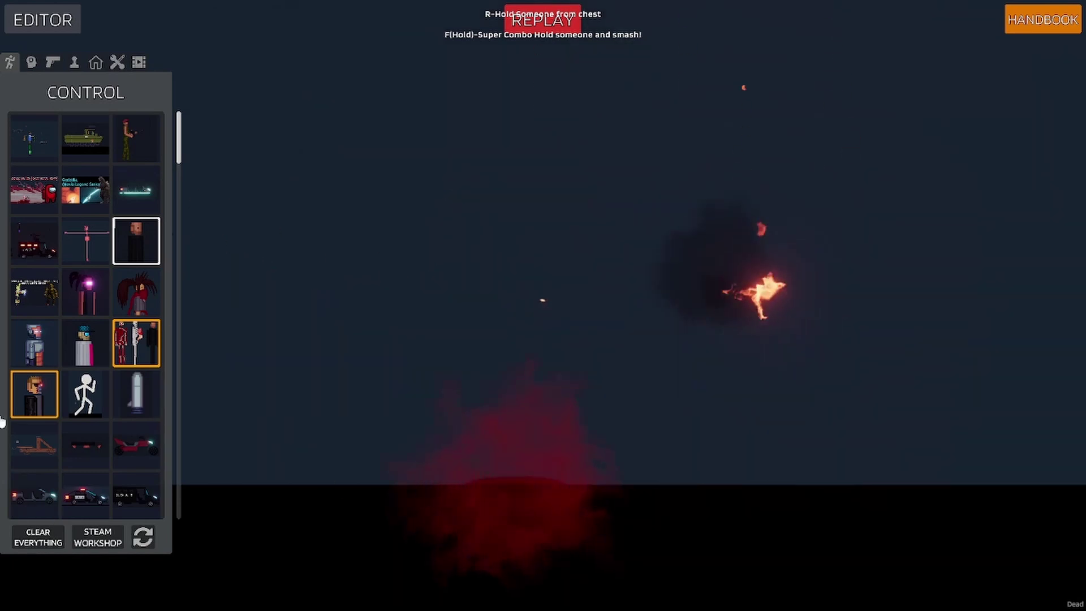
pyautogui.click(38, 537)
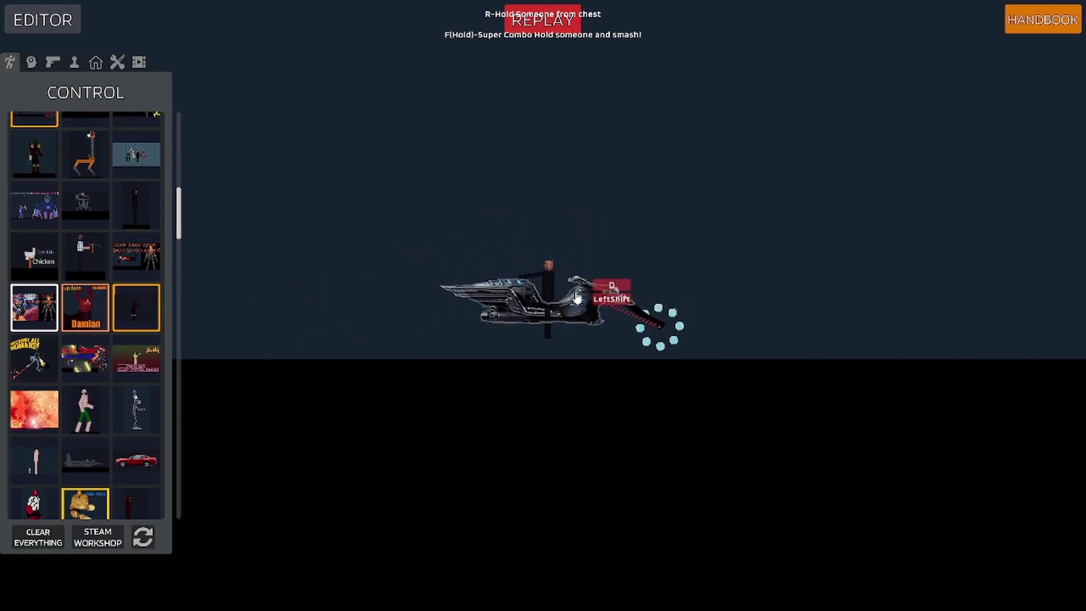
# Fire the motorcycle's thrusters with Shift until the scene explodes.
pyautogui.press('shift')
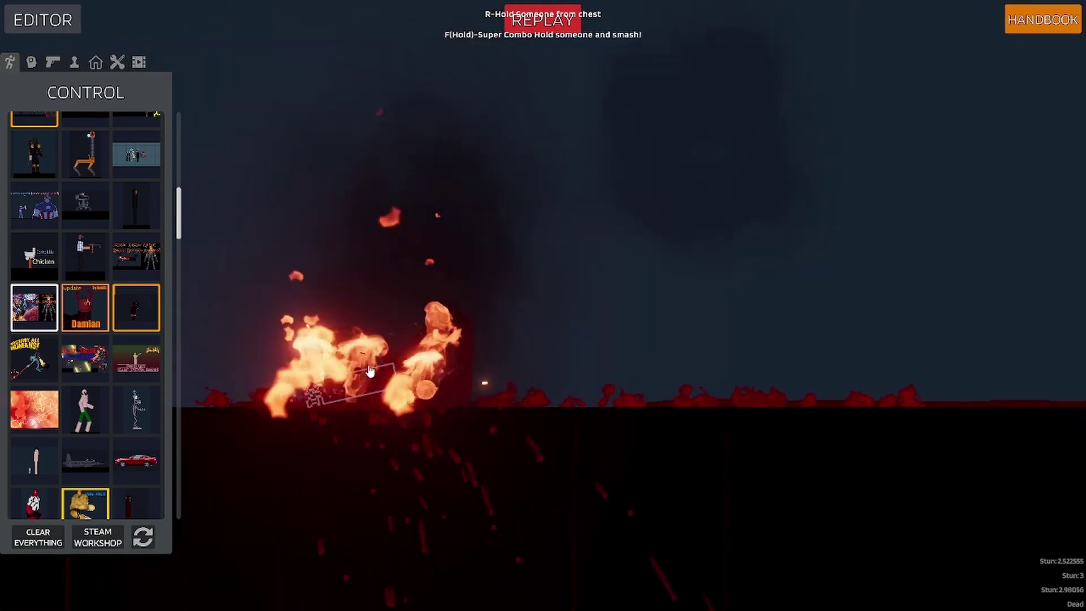
pyautogui.scroll(-4, 560, 374)
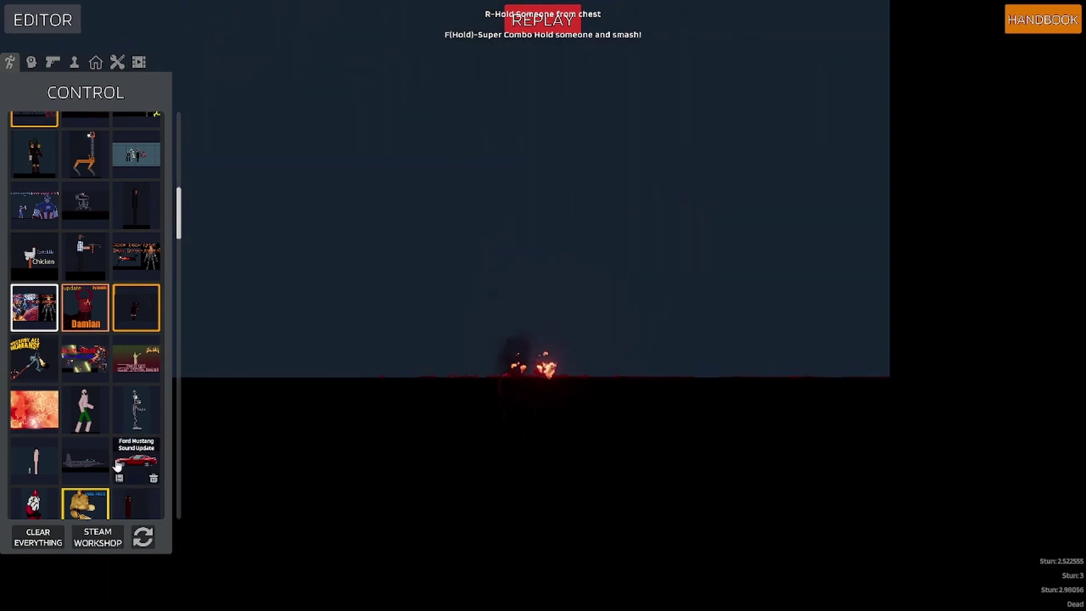
pyautogui.scroll(-1, 94, 501)
pyautogui.scroll(-1, 94, 501)
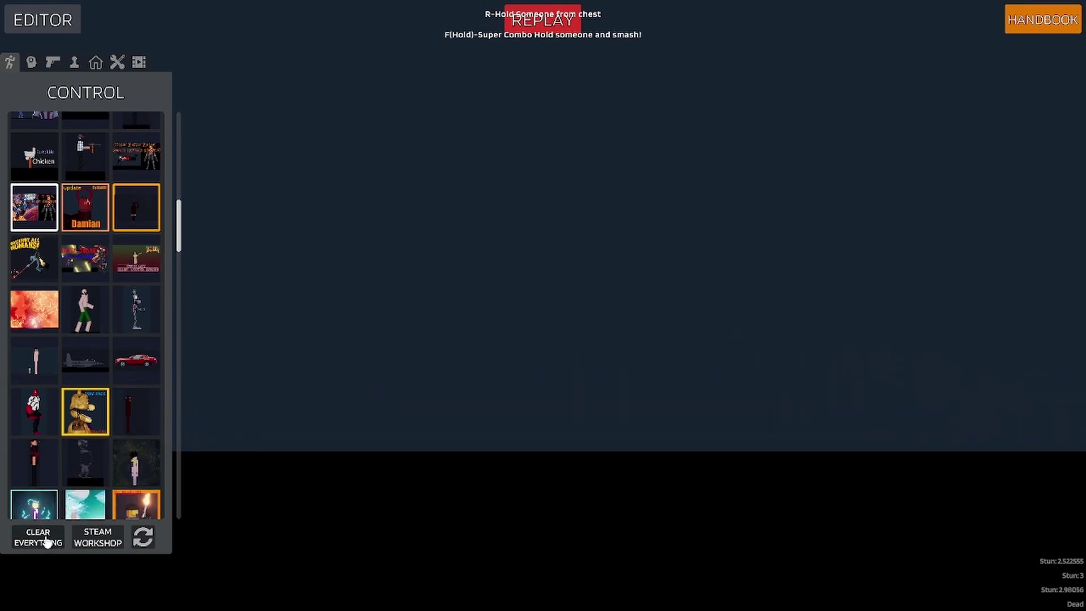
# Clear the arena, spawn the spiky-haired fighter, and power it into a glowing orb with F.
pyautogui.click(46, 542)
pyautogui.moveTo(85, 462); pyautogui.dragTo(280, 424)
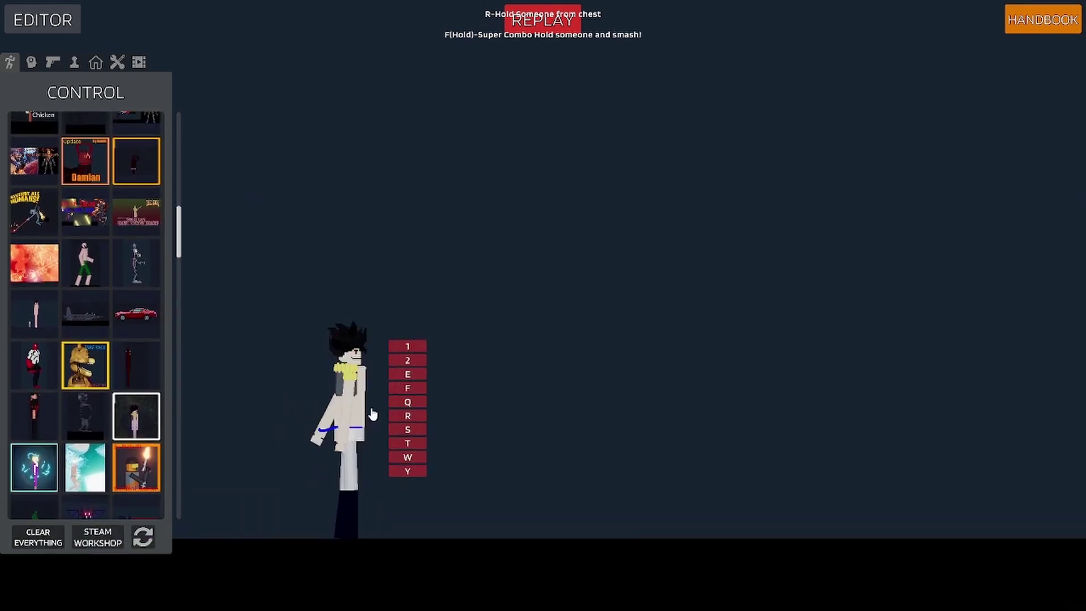
pyautogui.scroll(2, 372, 414)
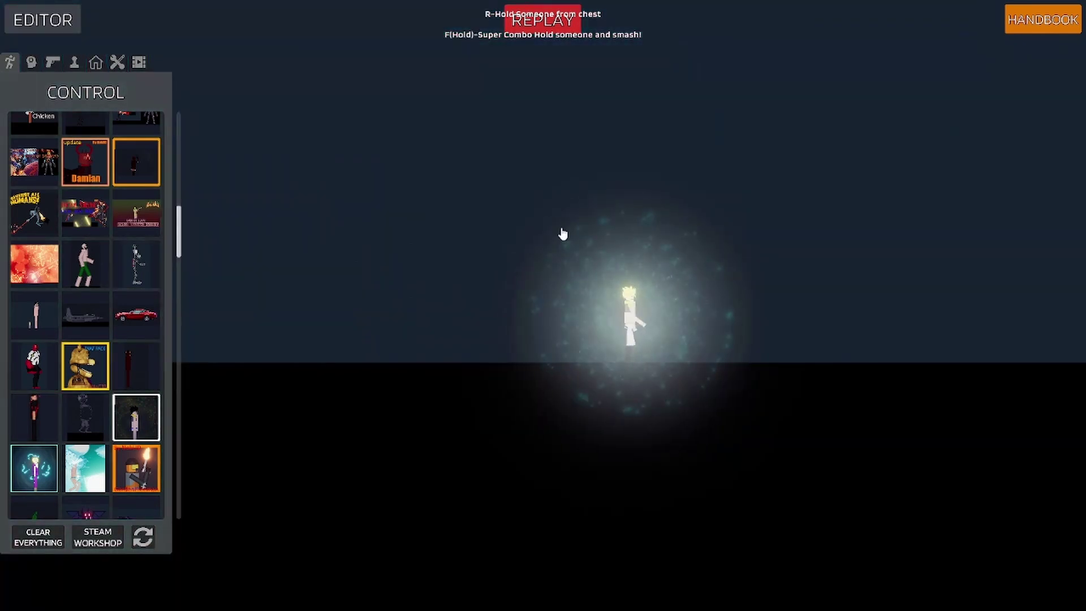
pyautogui.click(632, 329)
pyautogui.press('f')
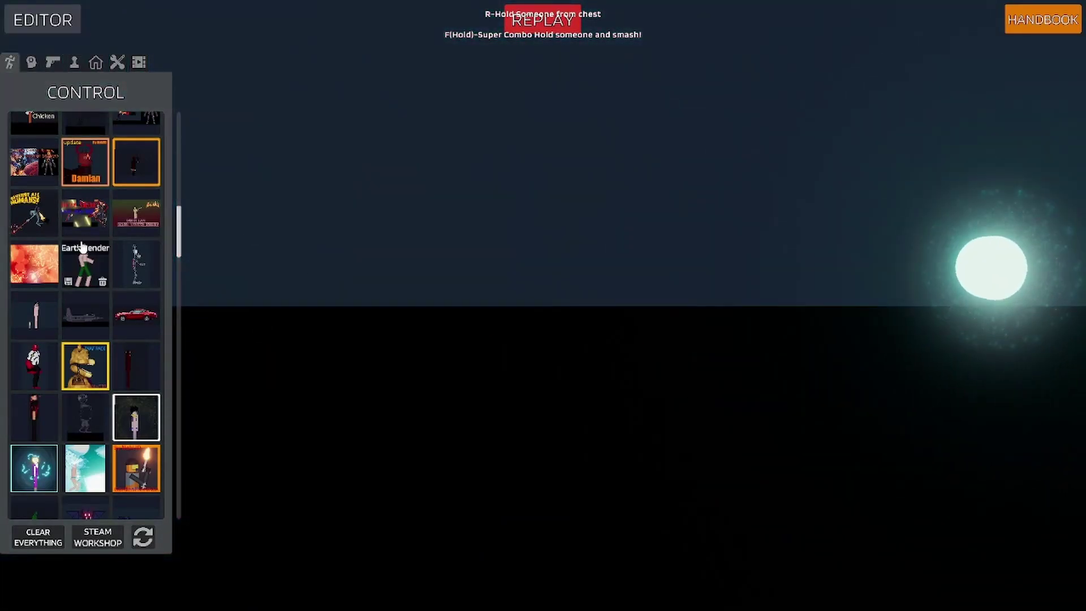
# Place the green-trousered fighter, hit it with an F energy beam, then view its ability keys.
pyautogui.click(85, 263)
pyautogui.scroll(5, 84, 264)
pyautogui.scroll(-3, 86, 263)
pyautogui.click(265, 386)
pyautogui.scroll(-3, 85, 297)
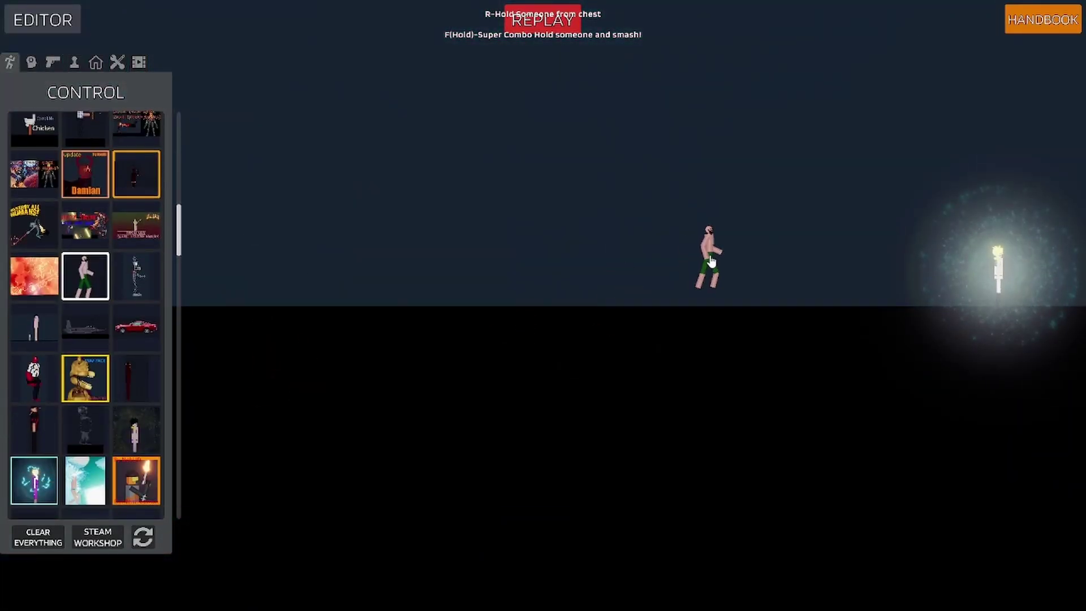
pyautogui.scroll(5, 608, 244)
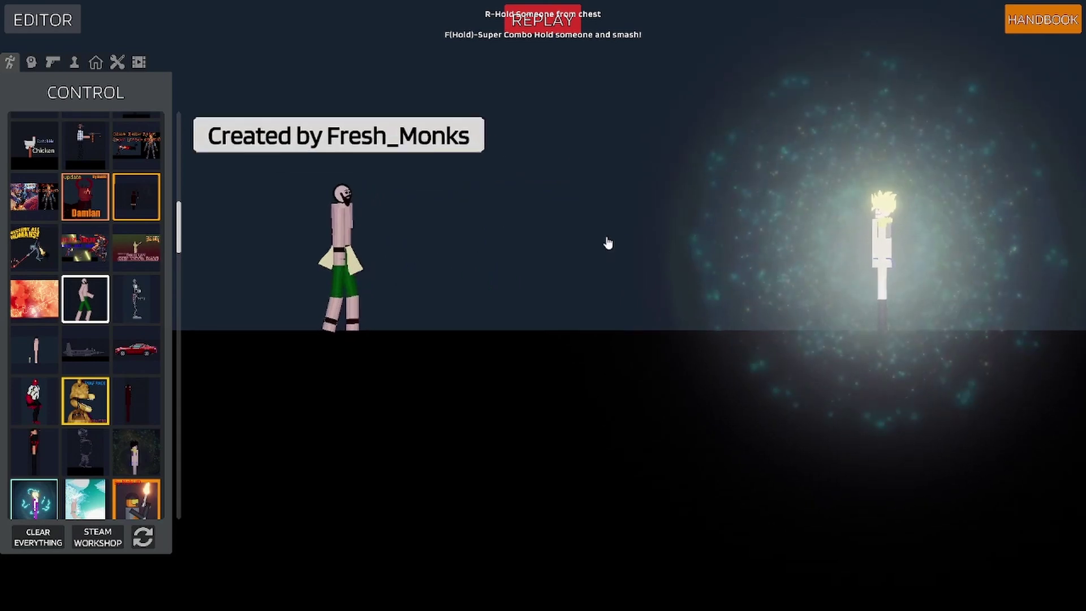
pyautogui.press('f')
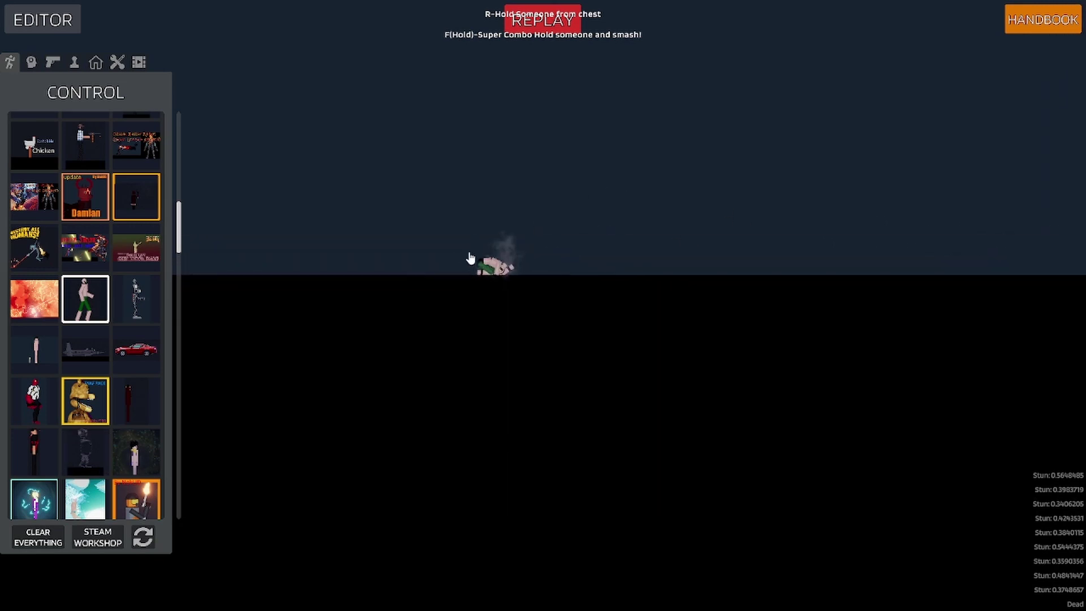
pyautogui.scroll(6, 468, 257)
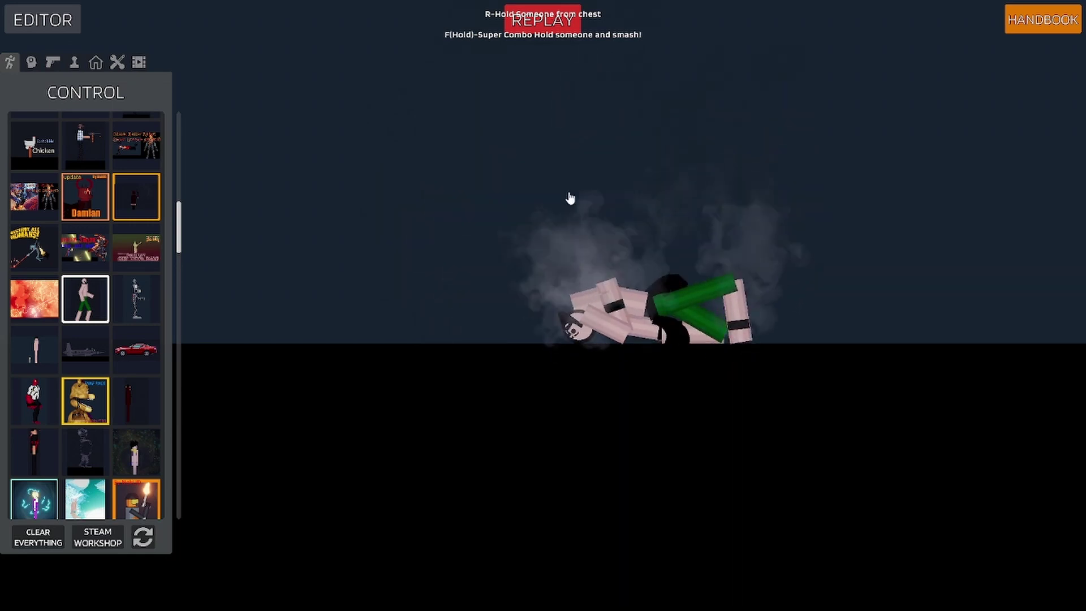
pyautogui.scroll(-3, 505, 198)
pyautogui.rightClick(624, 280)
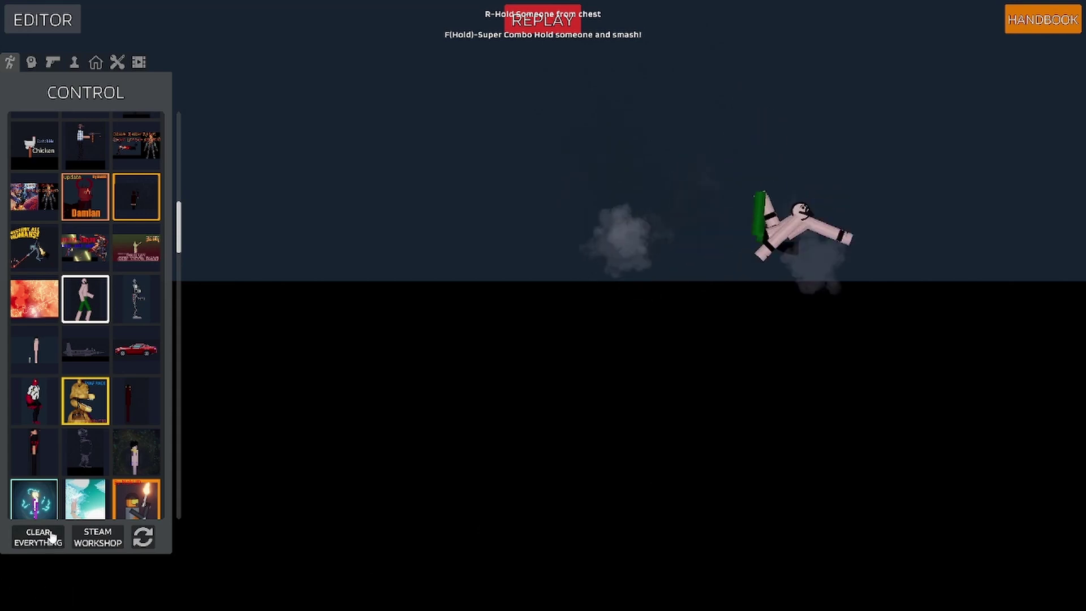
# Spawn the green Hulk, then show and close its ability key list.
pyautogui.click(60, 427)
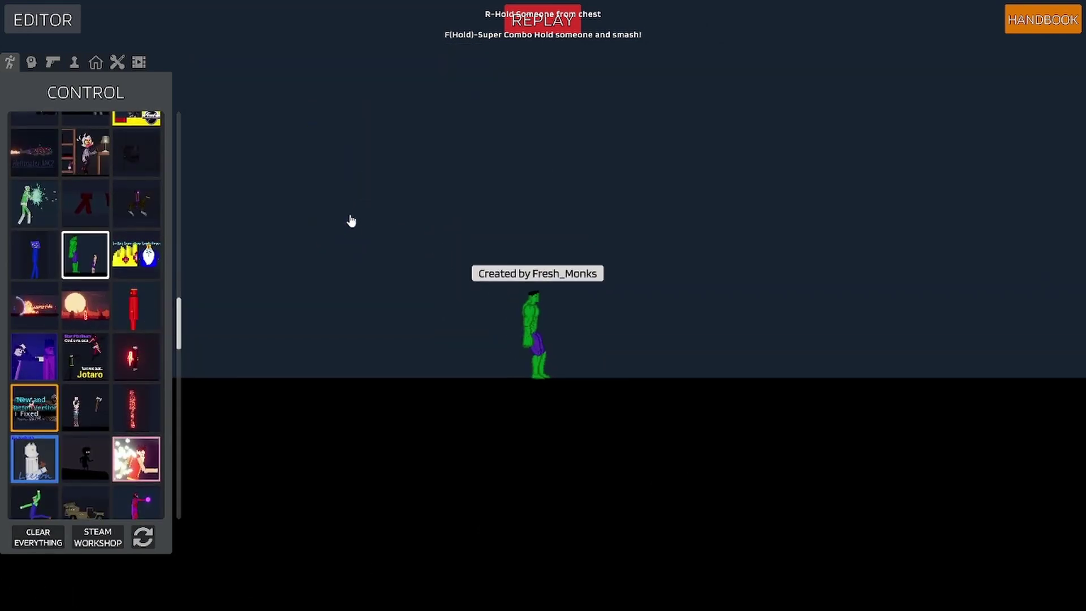
pyautogui.scroll(3, 499, 331)
pyautogui.scroll(3, 586, 382)
pyautogui.rightClick(491, 291)
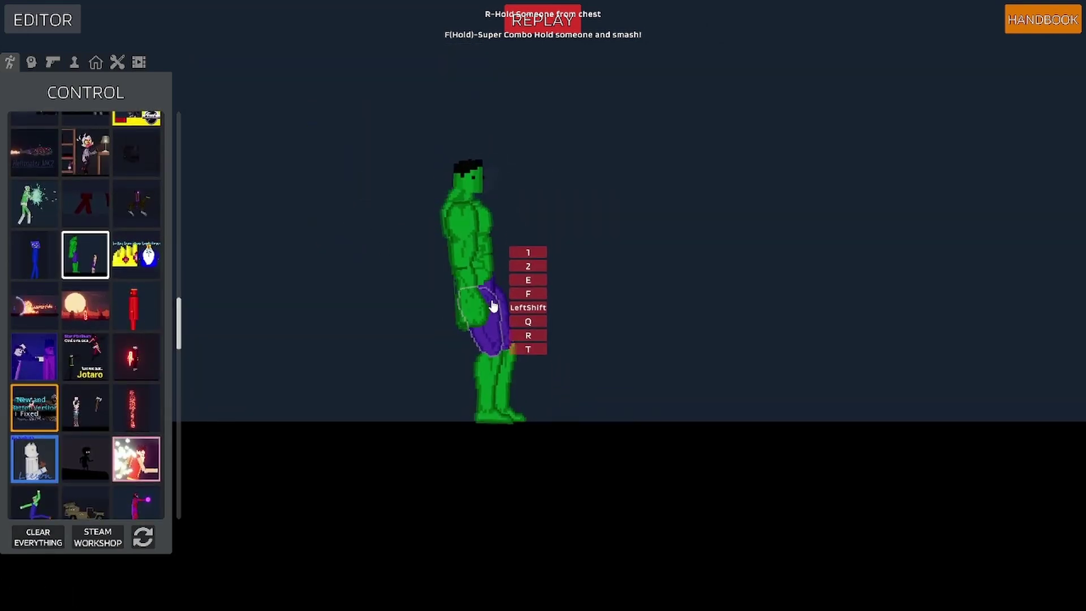
pyautogui.click(492, 305)
pyautogui.scroll(-3, 425, 281)
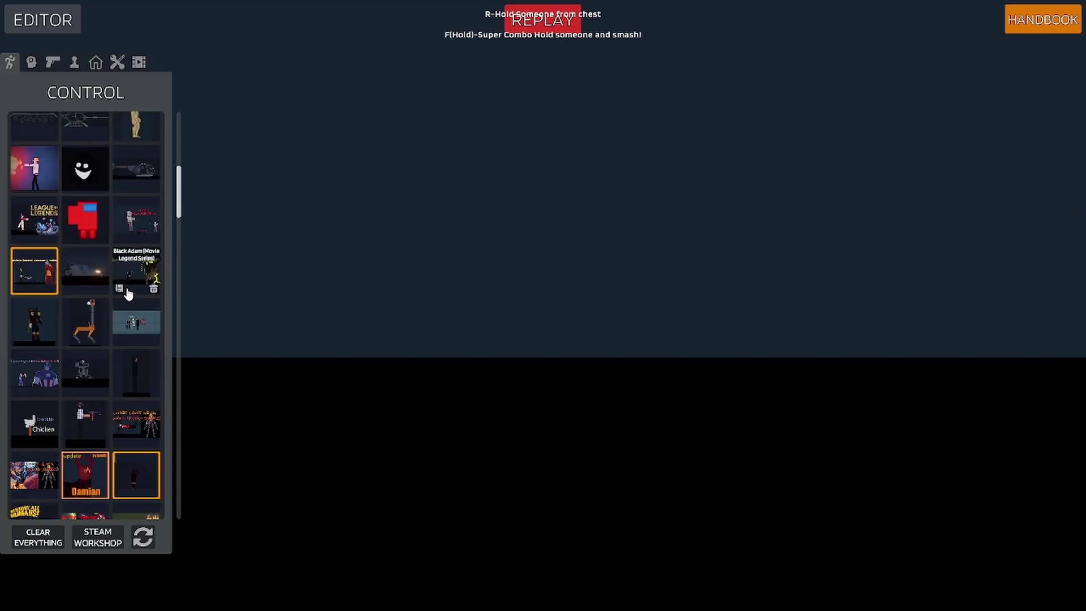
pyautogui.scroll(3, 128, 288)
pyautogui.scroll(3, 147, 289)
pyautogui.scroll(3, 147, 289)
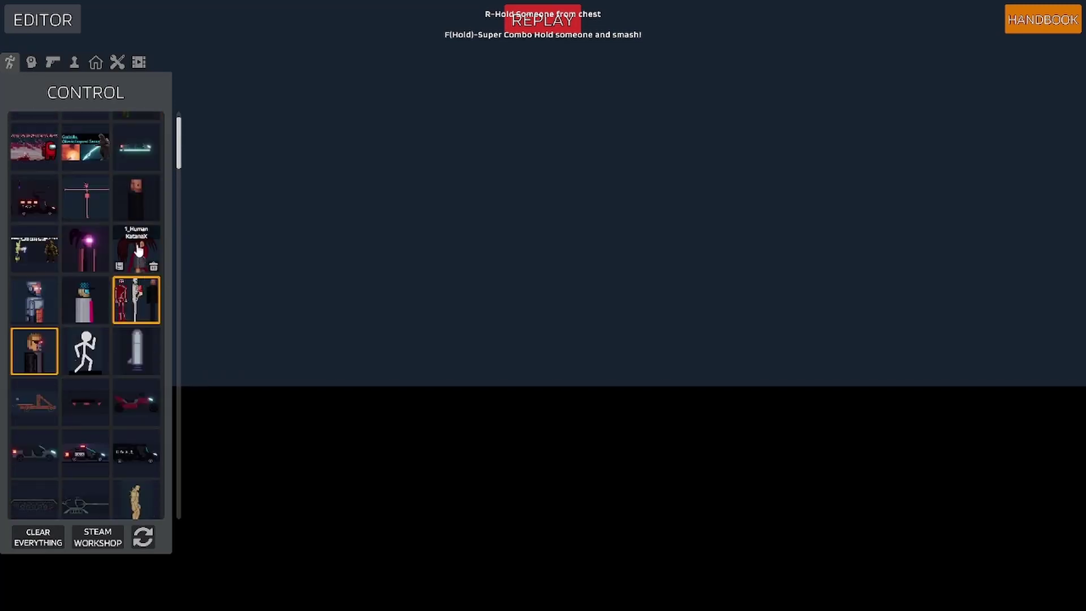
pyautogui.scroll(2, 136, 255)
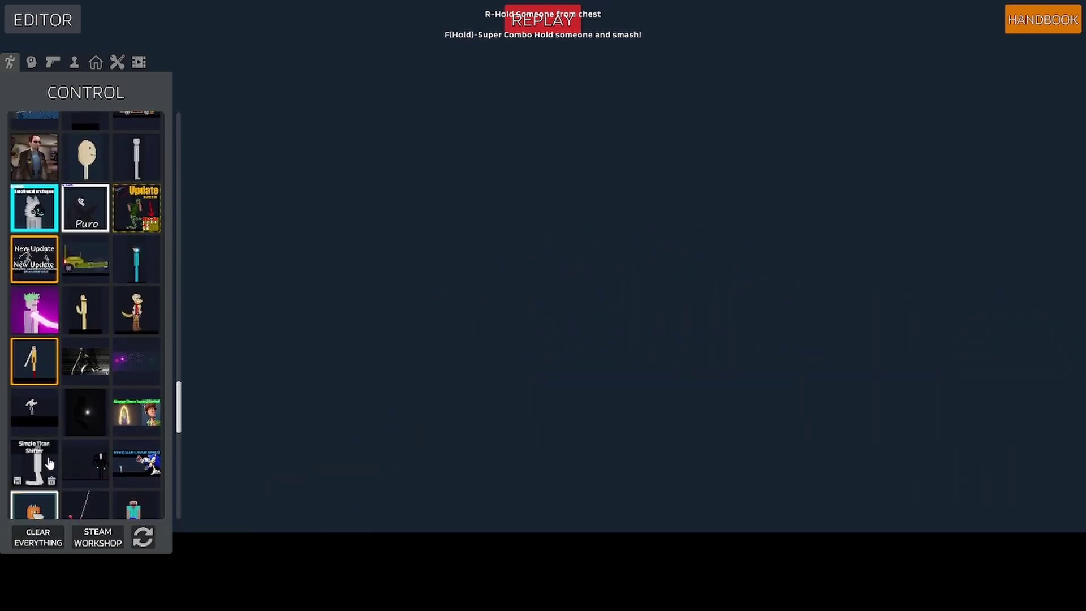
pyautogui.scroll(3, 49, 462)
# Spawn the fox and another test character, then clear every object from the arena.
pyautogui.click(123, 417)
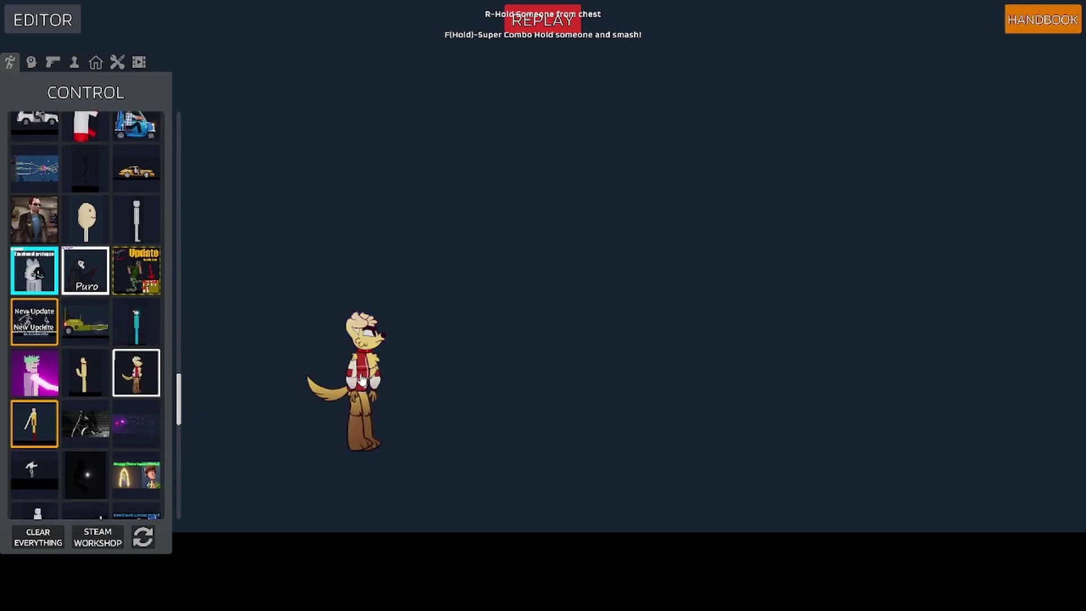
pyautogui.scroll(-2, 85, 383)
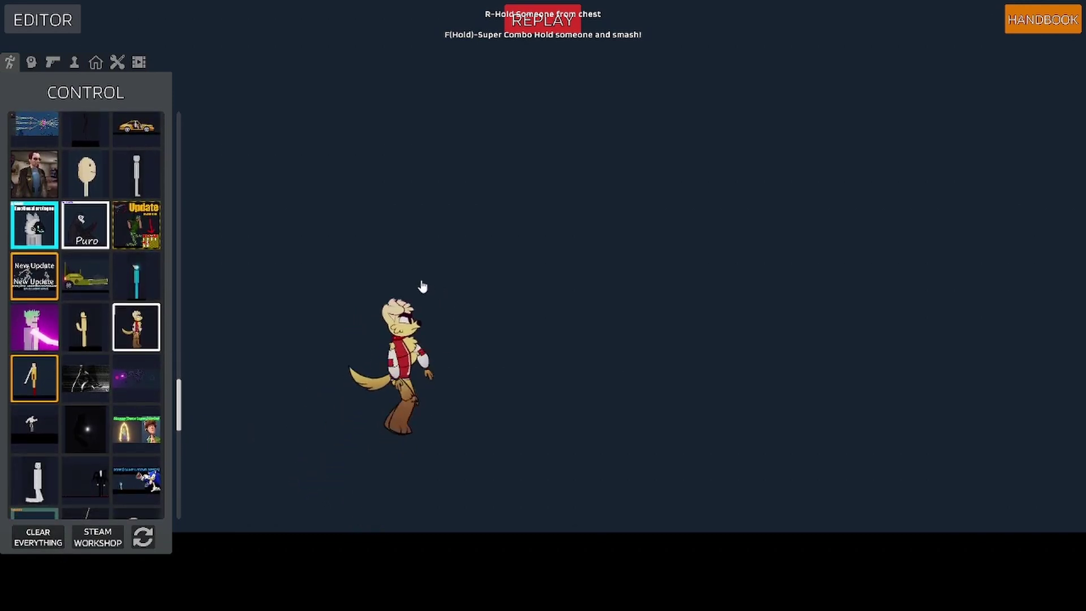
pyautogui.scroll(4, 75, 367)
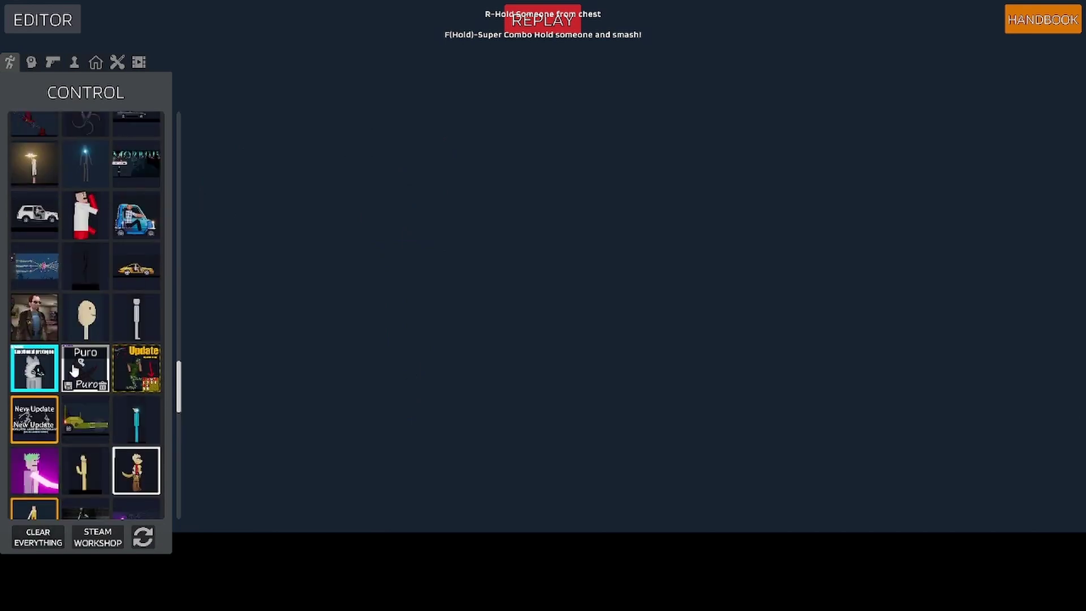
pyautogui.moveTo(26, 321); pyautogui.dragTo(331, 373)
pyautogui.scroll(3, 85, 298)
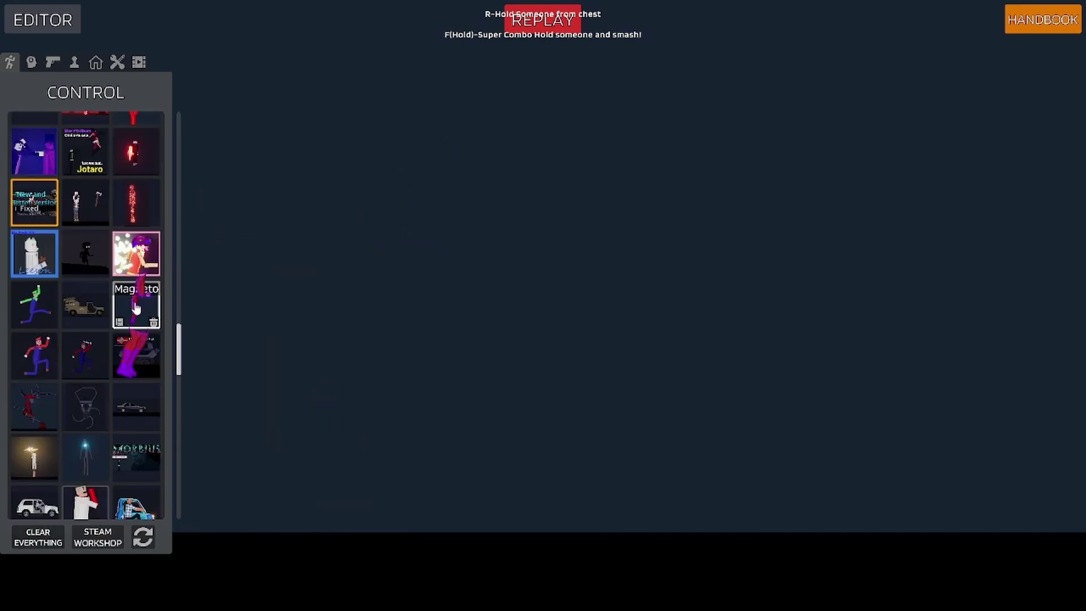
pyautogui.click(136, 355)
pyautogui.click(46, 542)
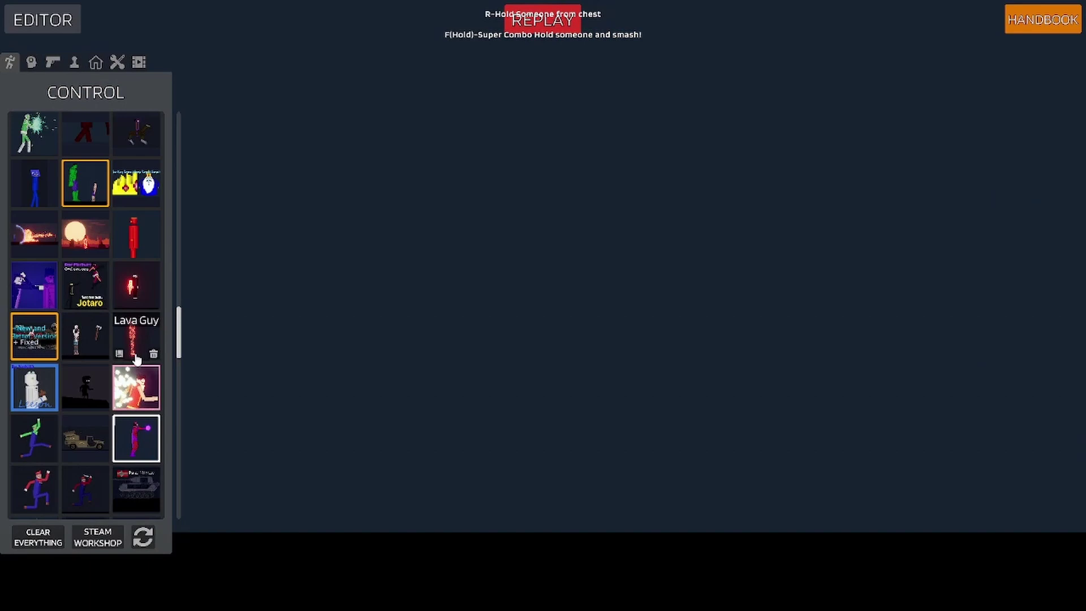
pyautogui.scroll(1, 136, 356)
pyautogui.scroll(2, 133, 347)
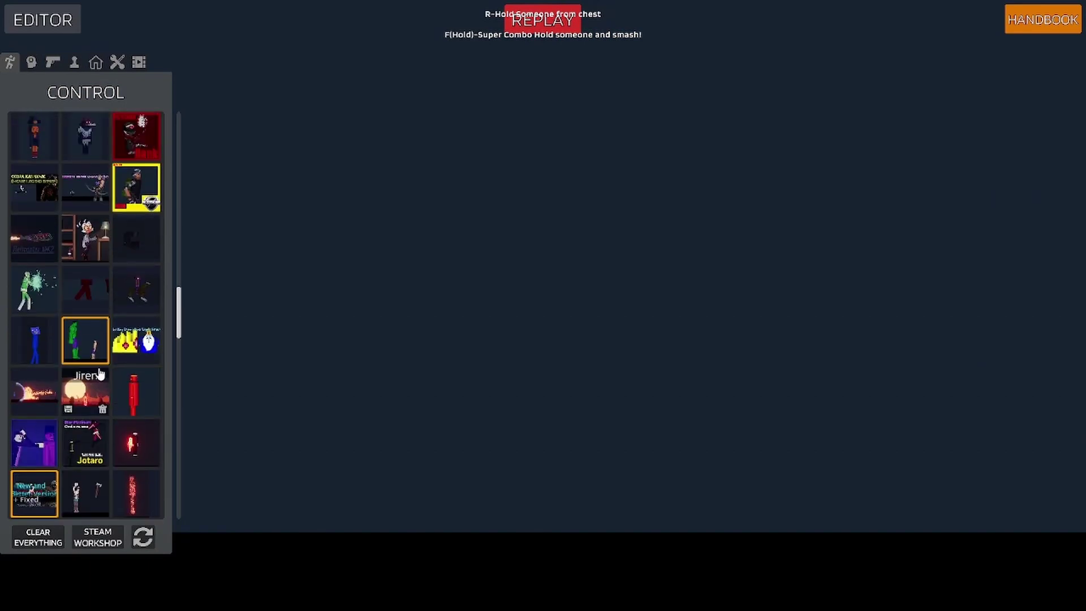
pyautogui.moveTo(84, 395); pyautogui.dragTo(404, 393)
# Drop in the Hulk, pull its upper body left, and trigger its smash combo.
pyautogui.click(554, 441)
pyautogui.scroll(4, 85, 297)
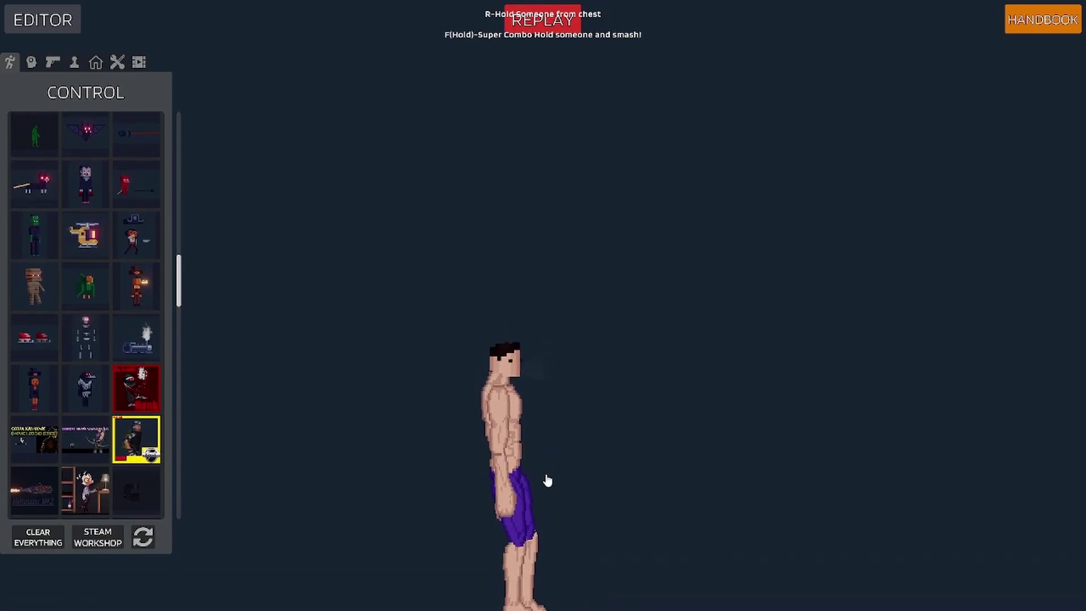
pyautogui.scroll(-2, 547, 483)
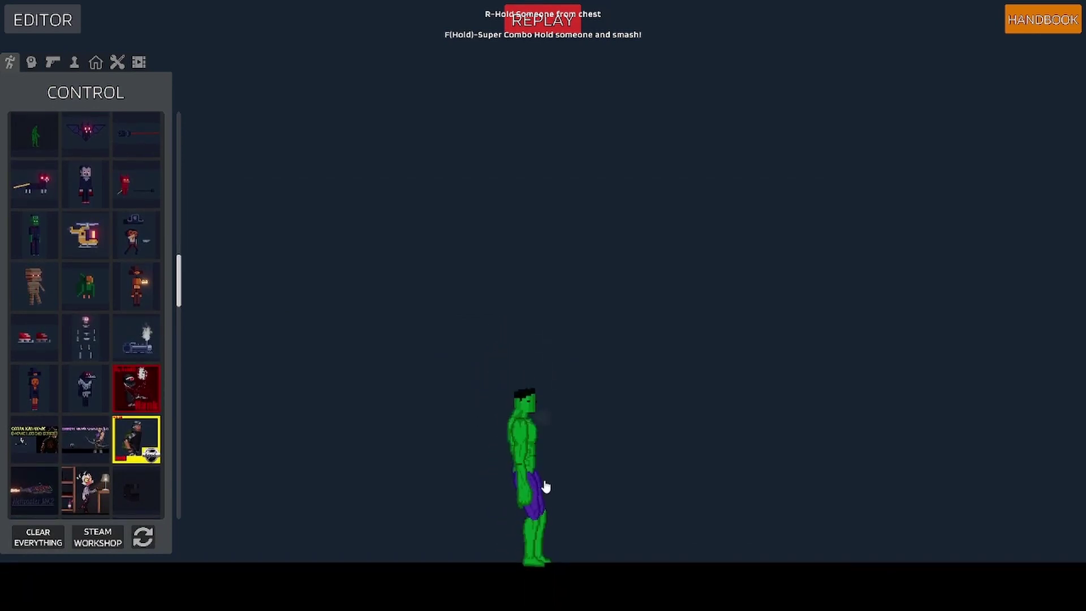
pyautogui.moveTo(470, 388); pyautogui.dragTo(444, 390)
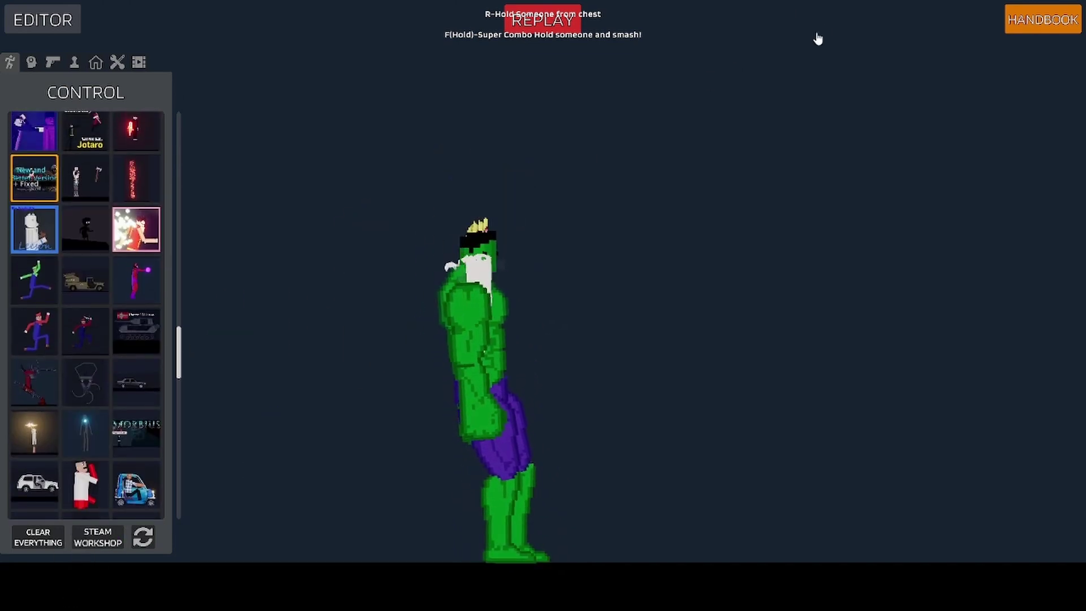
pyautogui.rightClick(509, 250)
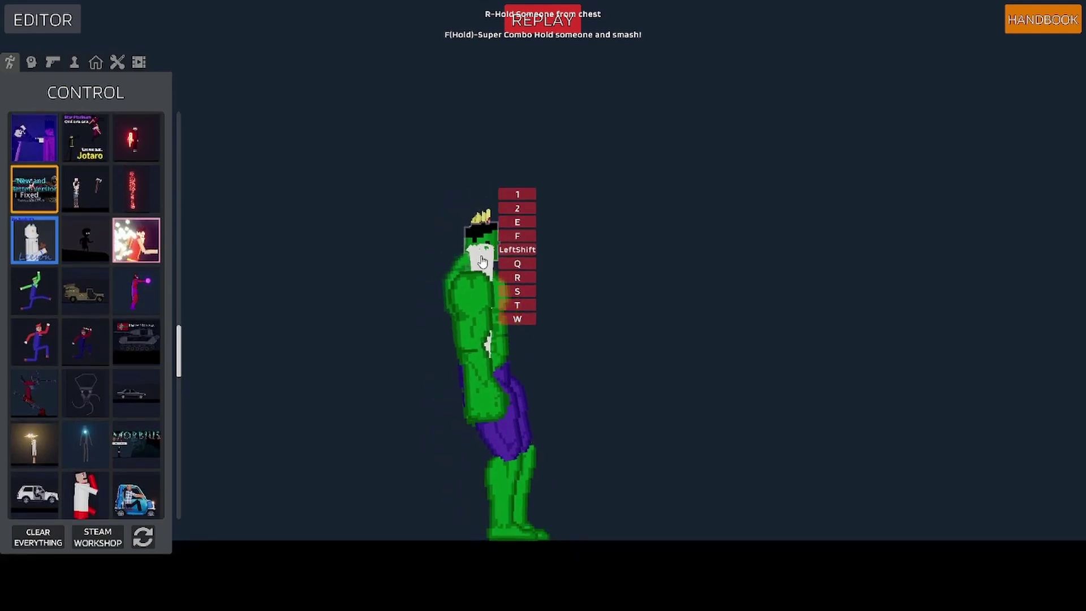
pyautogui.click(531, 235)
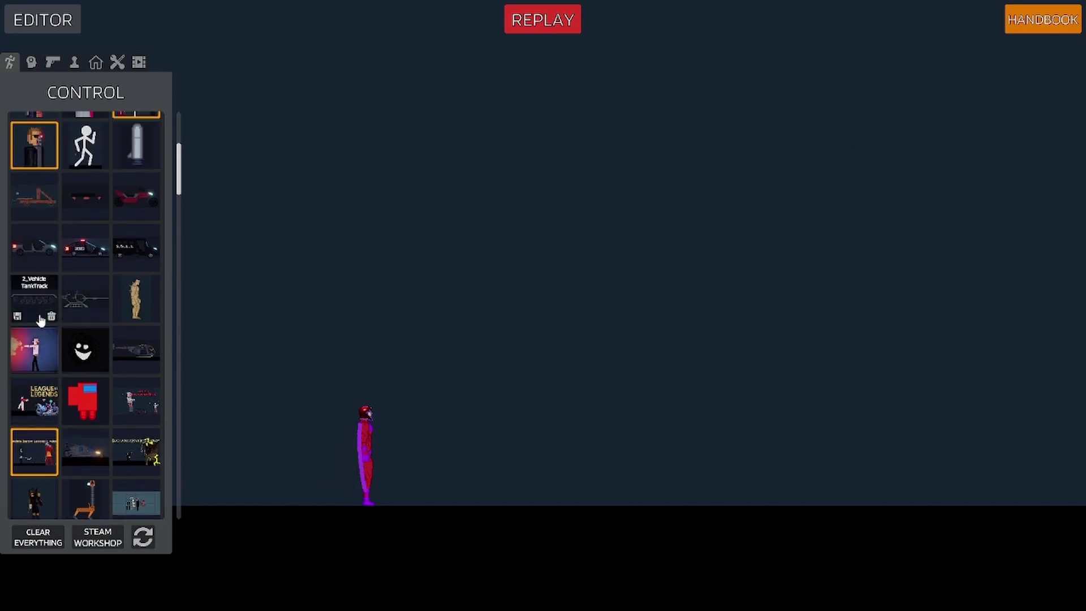
pyautogui.scroll(-10, 85, 339)
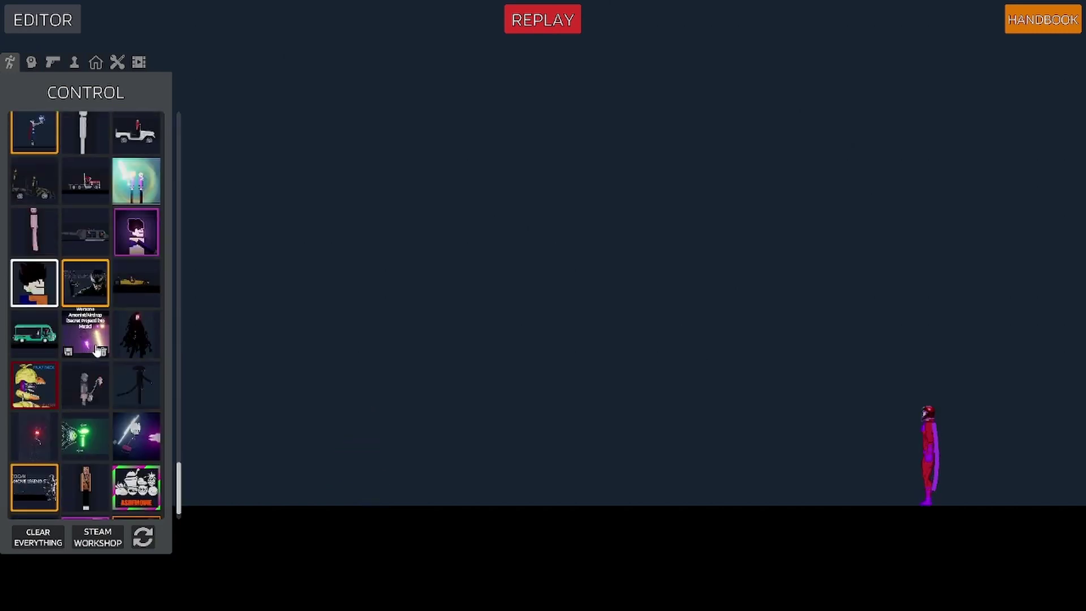
pyautogui.scroll(5, 121, 423)
pyautogui.scroll(3, 121, 382)
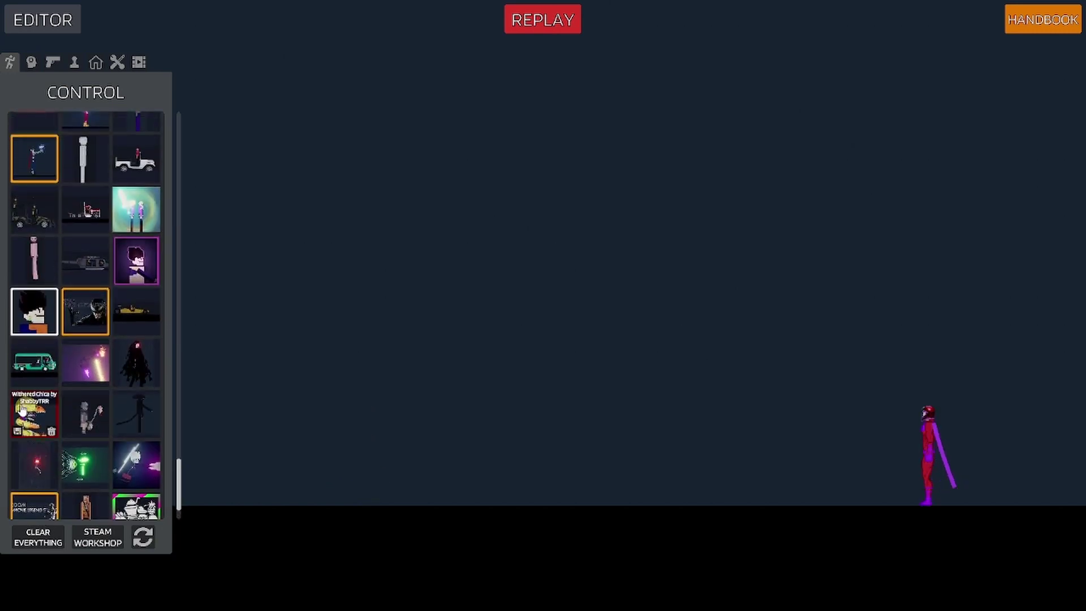
# Show the ability keys of a character in the dark-suited versus red-character matchup.
pyautogui.rightClick(459, 428)
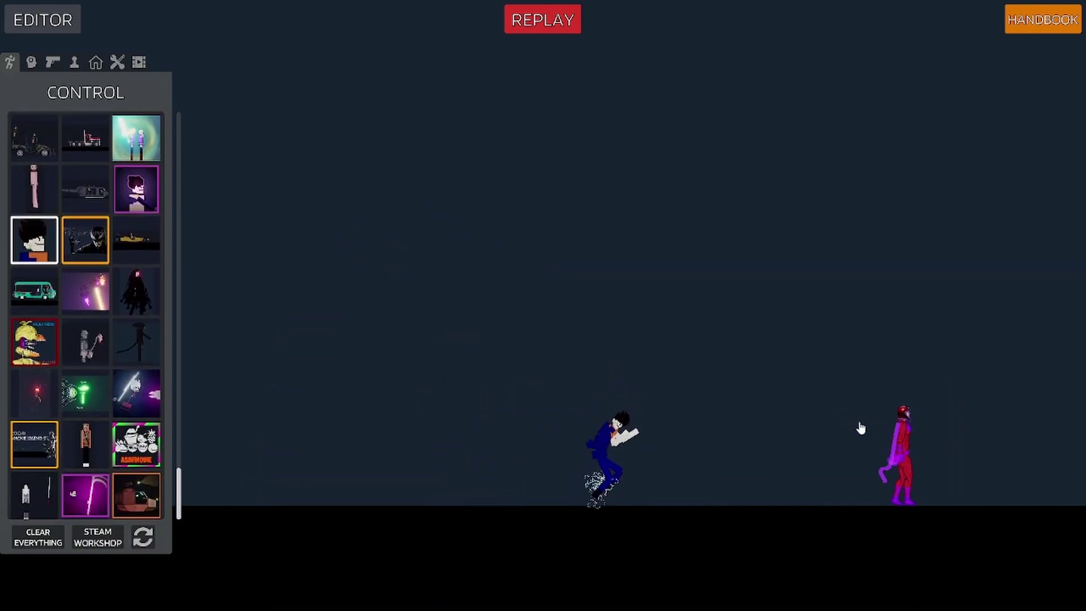
# Repeatedly open and close the red character's ability key list.
pyautogui.rightClick(900, 441)
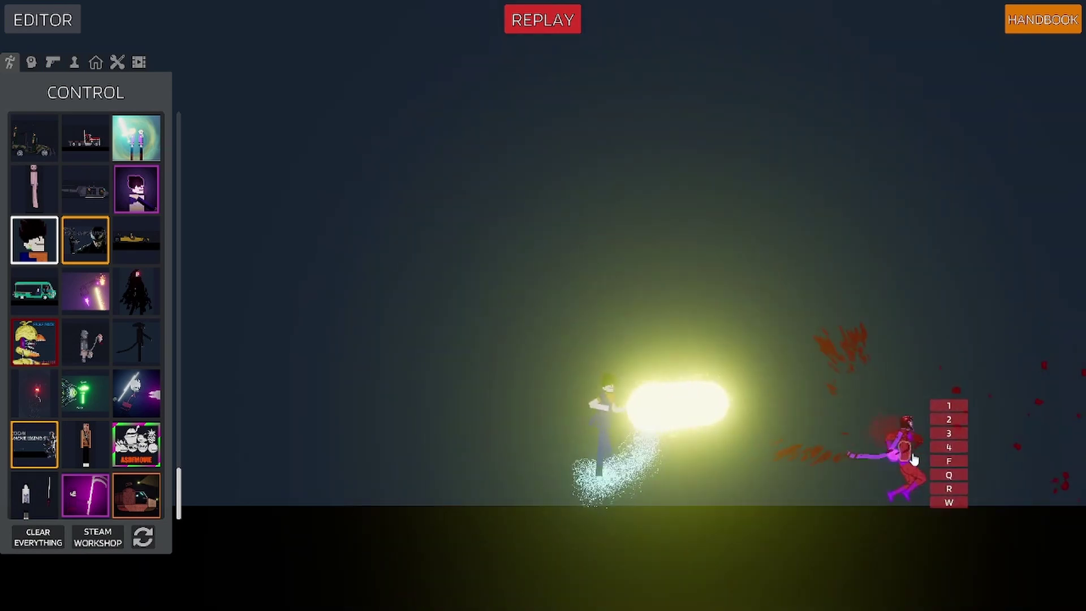
pyautogui.click(912, 458)
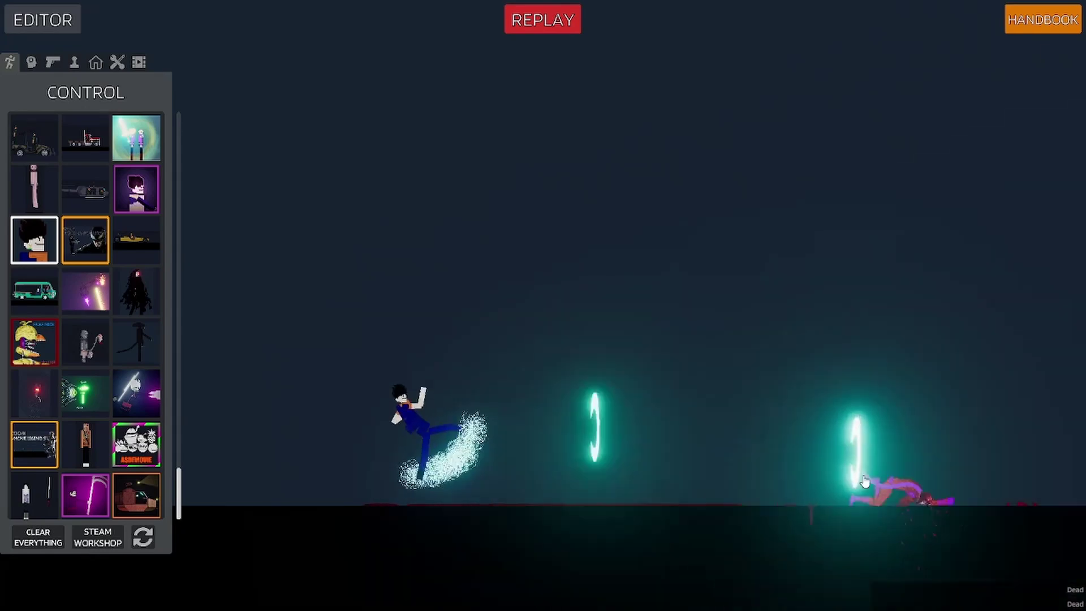
pyautogui.rightClick(811, 492)
pyautogui.click(798, 497)
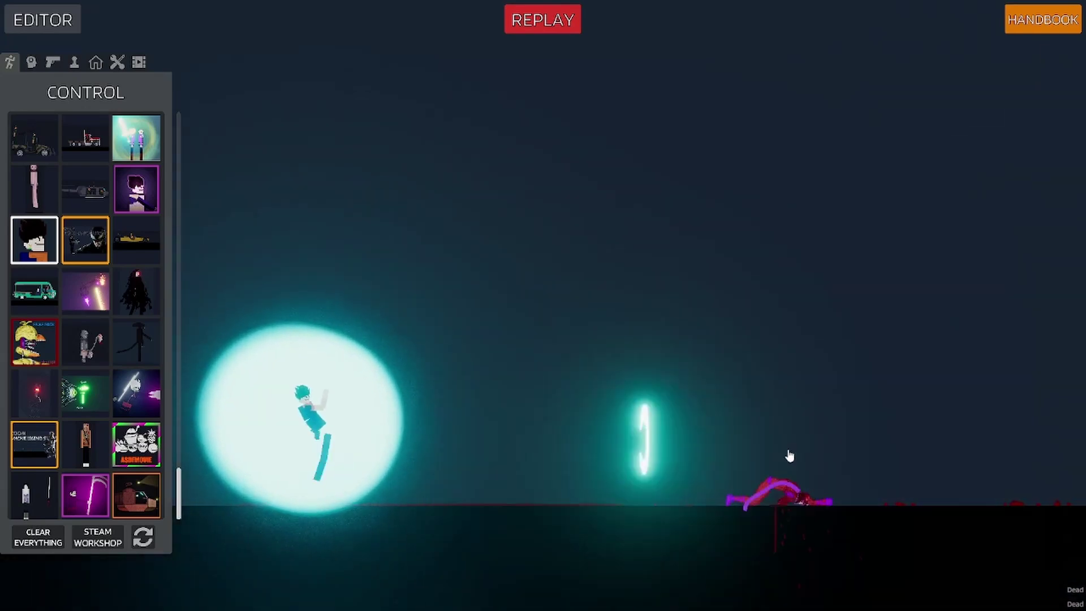
pyautogui.rightClick(793, 501)
pyautogui.click(806, 493)
pyautogui.rightClick(805, 535)
# Lift the fallen red character upright, pull it by its head and fling it away.
pyautogui.moveTo(805, 534)
pyautogui.mouseDown()
pyautogui.moveTo(645, 222)
pyautogui.moveTo(413, 192)
pyautogui.mouseUp()
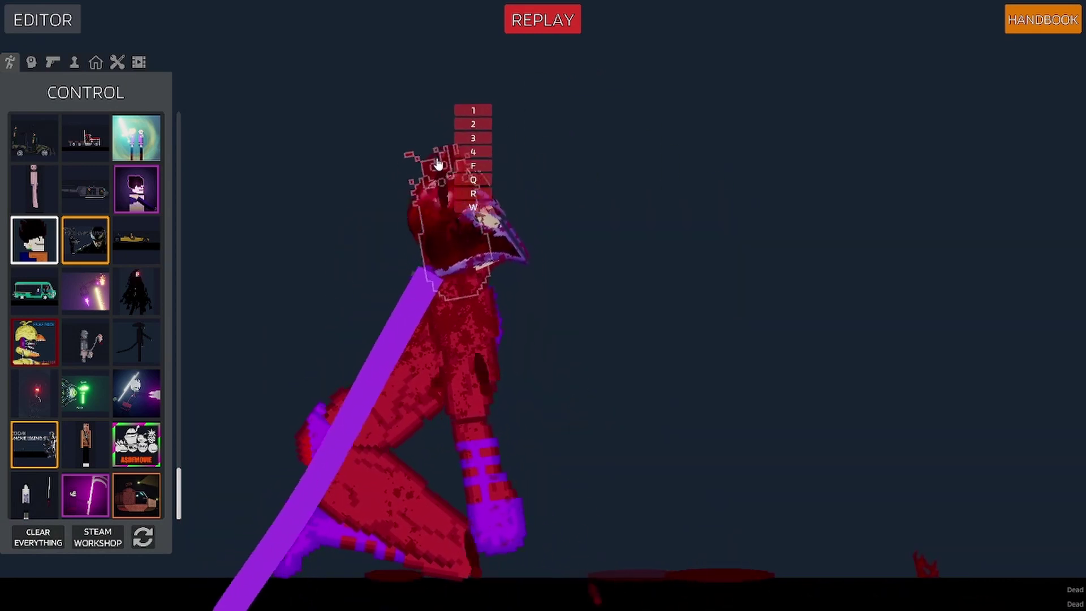
pyautogui.moveTo(413, 192)
pyautogui.mouseDown()
pyautogui.moveTo(707, 204)
pyautogui.moveTo(797, 271)
pyautogui.mouseUp()
pyautogui.moveTo(571, 243); pyautogui.dragTo(688, 169)
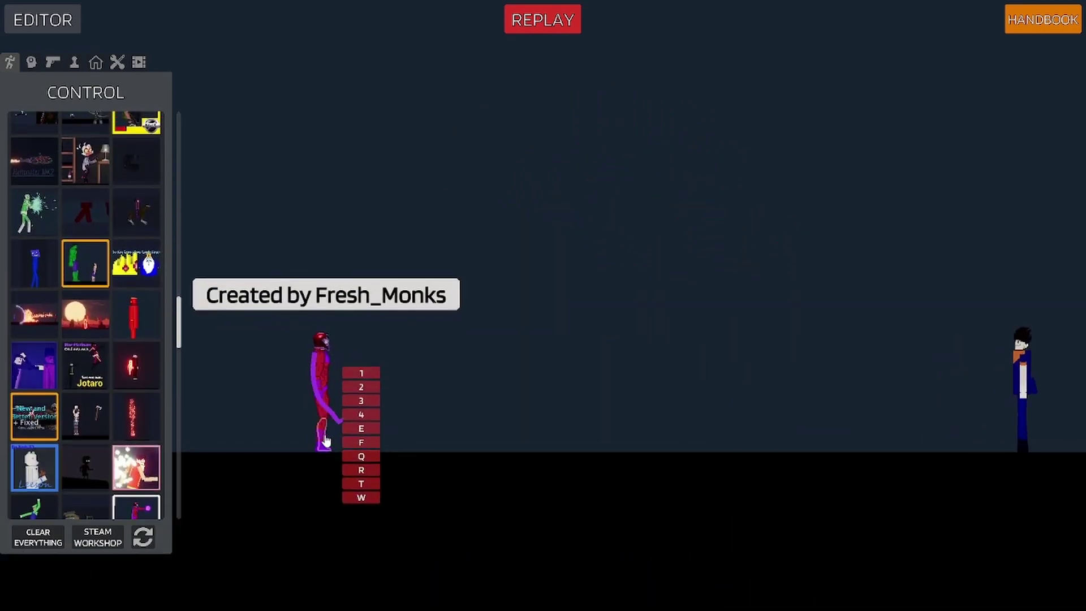
# Fire both fighters' energy attacks, aim the yellow beam upward, and drag the red character right.
pyautogui.press('1')
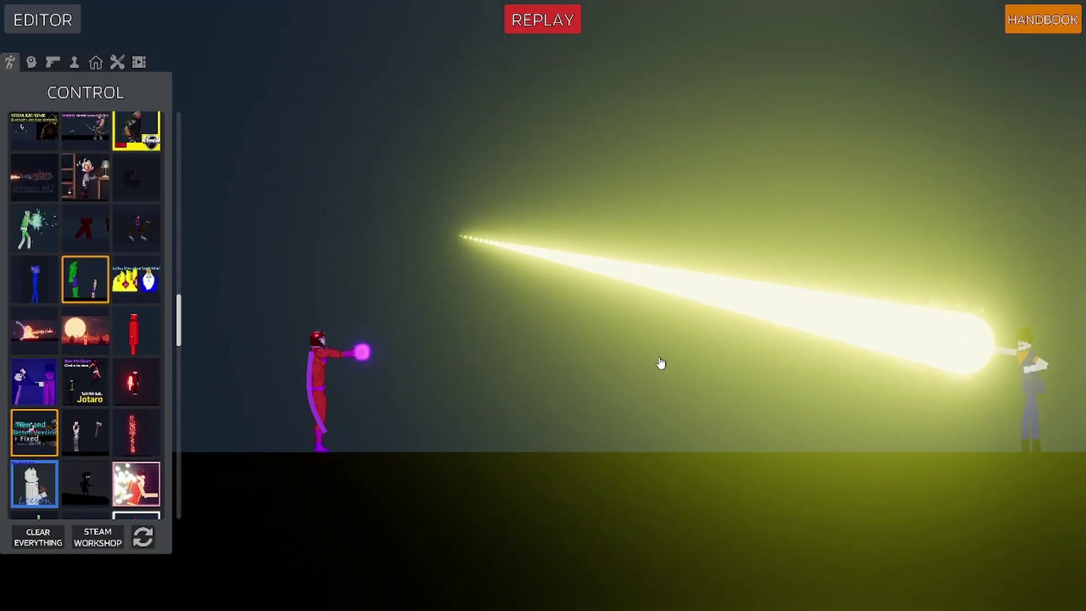
pyautogui.moveTo(662, 363)
pyautogui.mouseDown()
pyautogui.moveTo(861, 183)
pyautogui.moveTo(488, 472)
pyautogui.moveTo(357, 355)
pyautogui.moveTo(474, 418)
pyautogui.mouseUp()
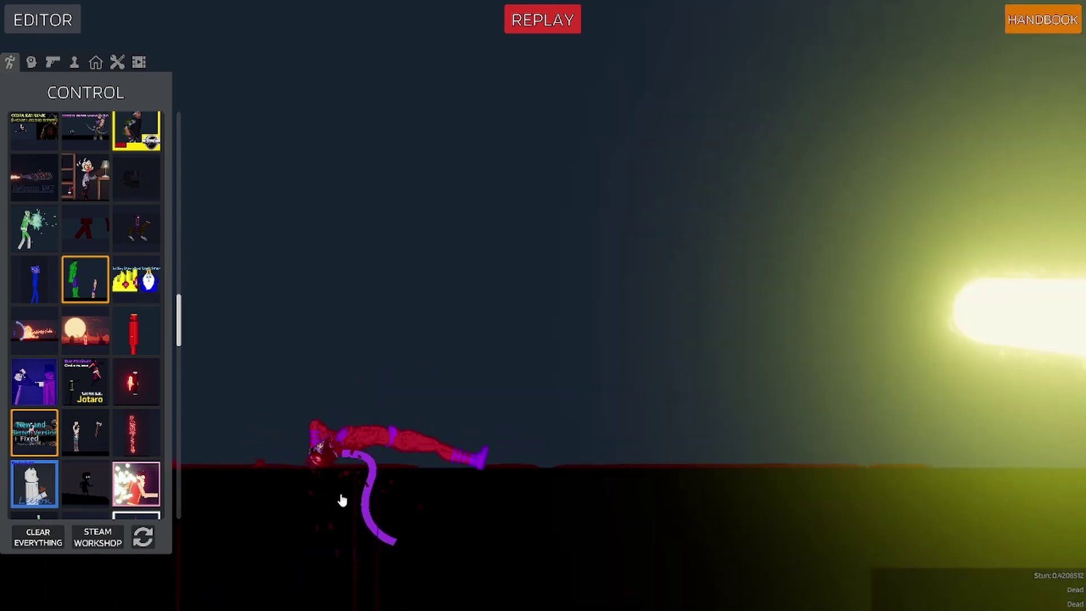
pyautogui.rightClick(358, 443)
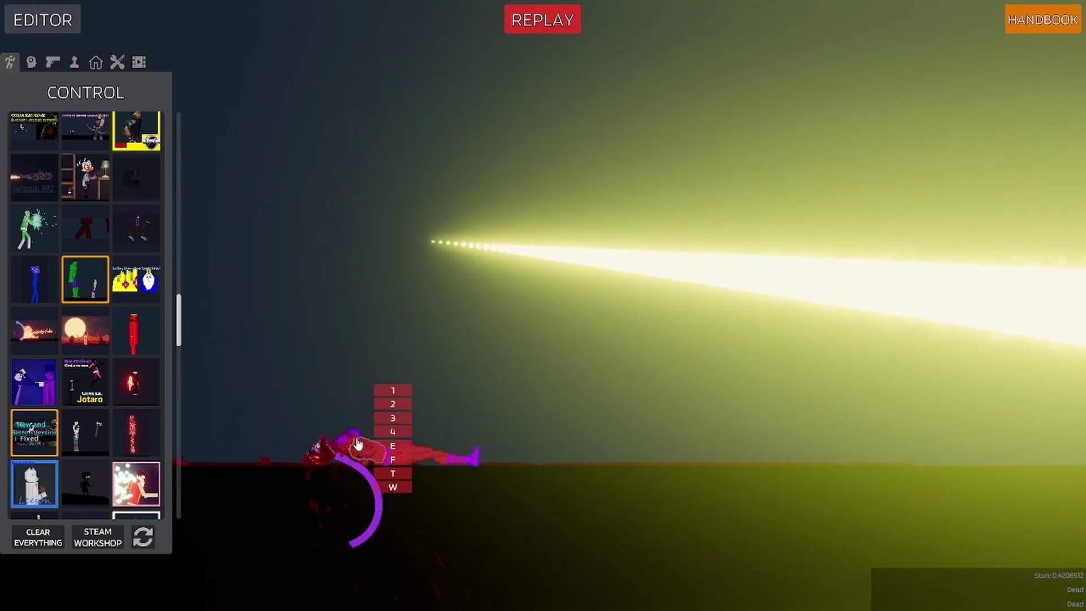
pyautogui.click(392, 403)
pyautogui.moveTo(365, 449); pyautogui.dragTo(709, 436)
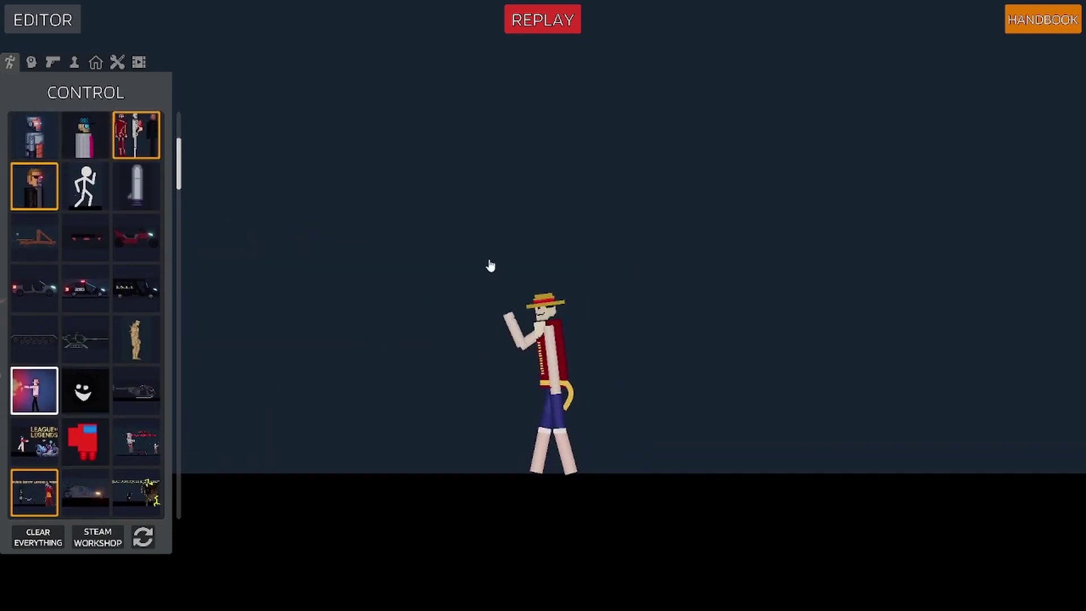
pyautogui.scroll(-3, 489, 267)
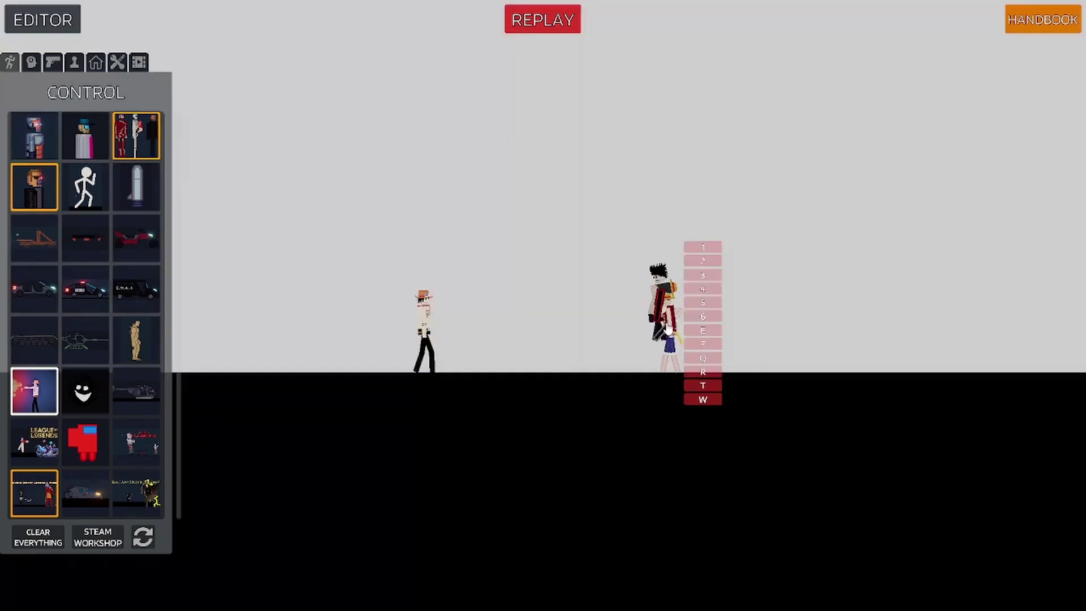
# Transform the straw-hat fighter into white fire, push it into the other fighter, and fling it left.
pyautogui.press('space')
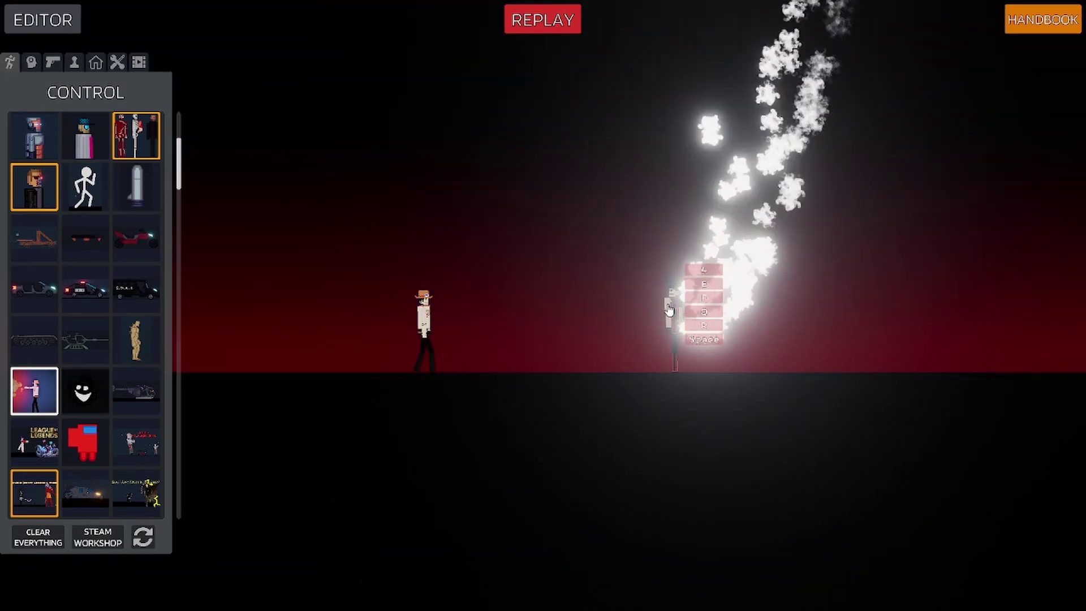
pyautogui.moveTo(674, 310); pyautogui.dragTo(560, 305)
pyautogui.rightClick(479, 327)
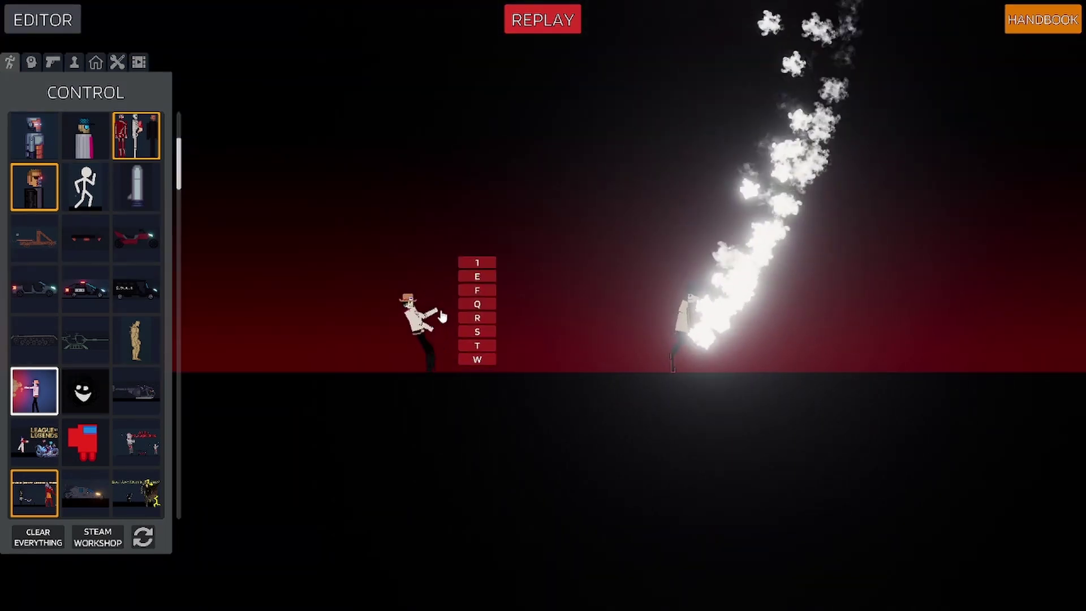
pyautogui.click(475, 305)
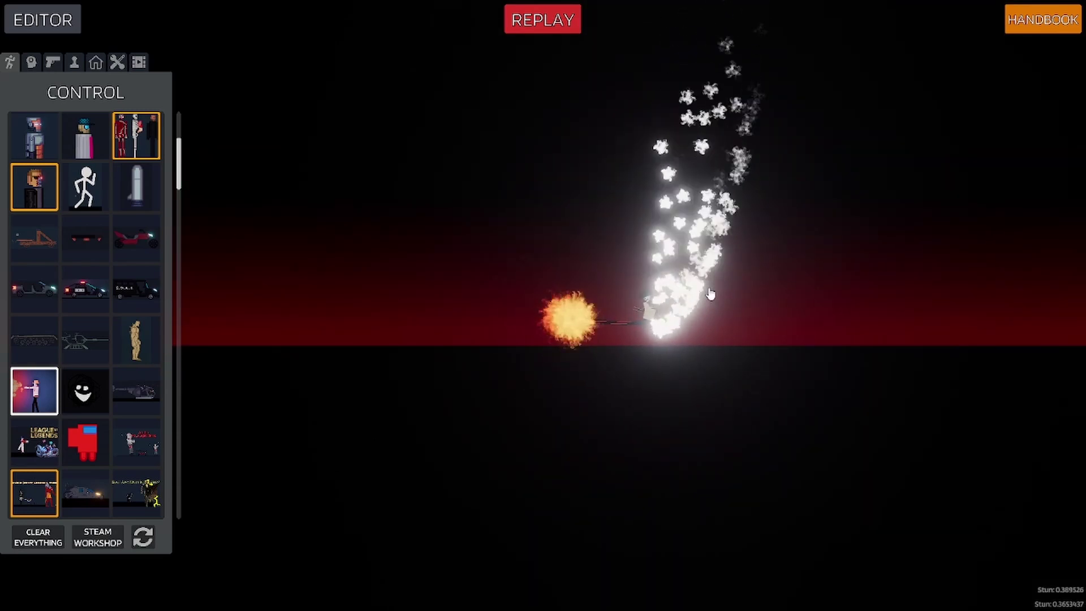
pyautogui.moveTo(581, 311); pyautogui.dragTo(382, 254)
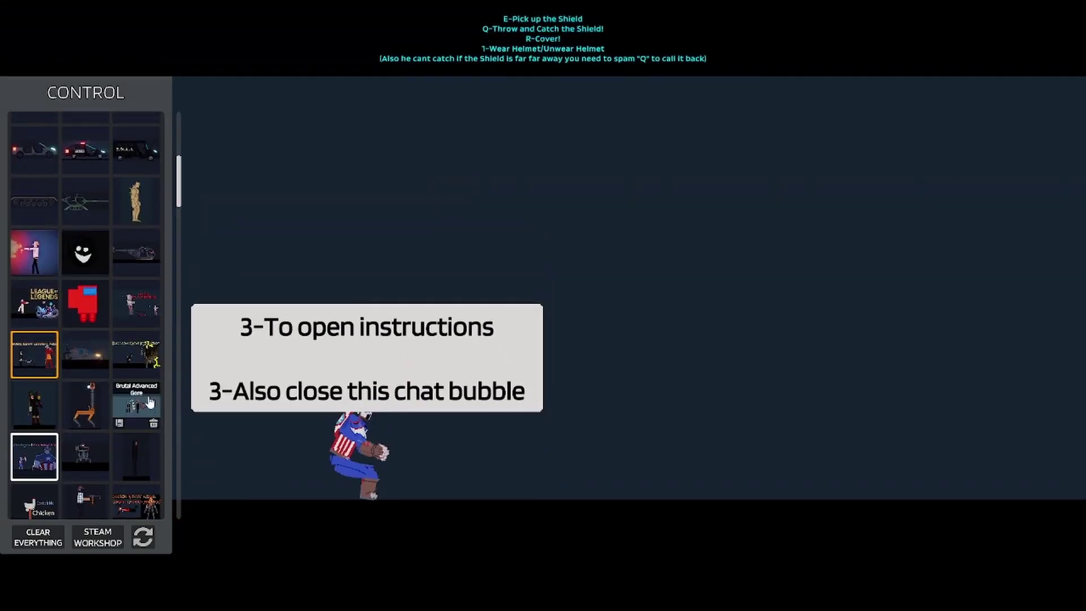
pyautogui.scroll(-6, 51, 340)
pyautogui.scroll(-1, 36, 412)
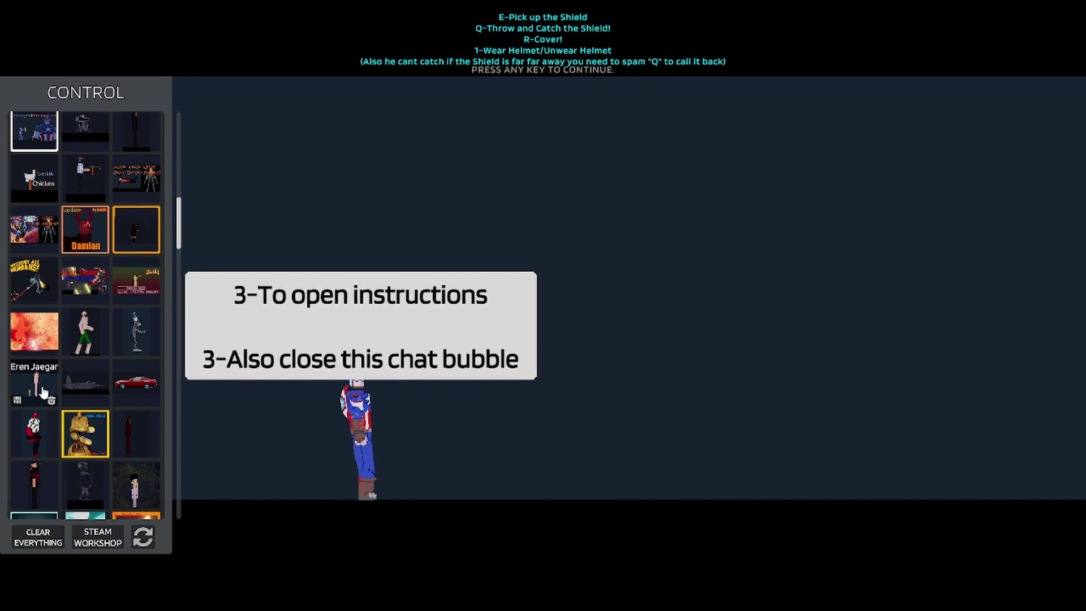
# Place the Earth Bender left of the shield character and hurl a boulder at it.
pyautogui.press('space')
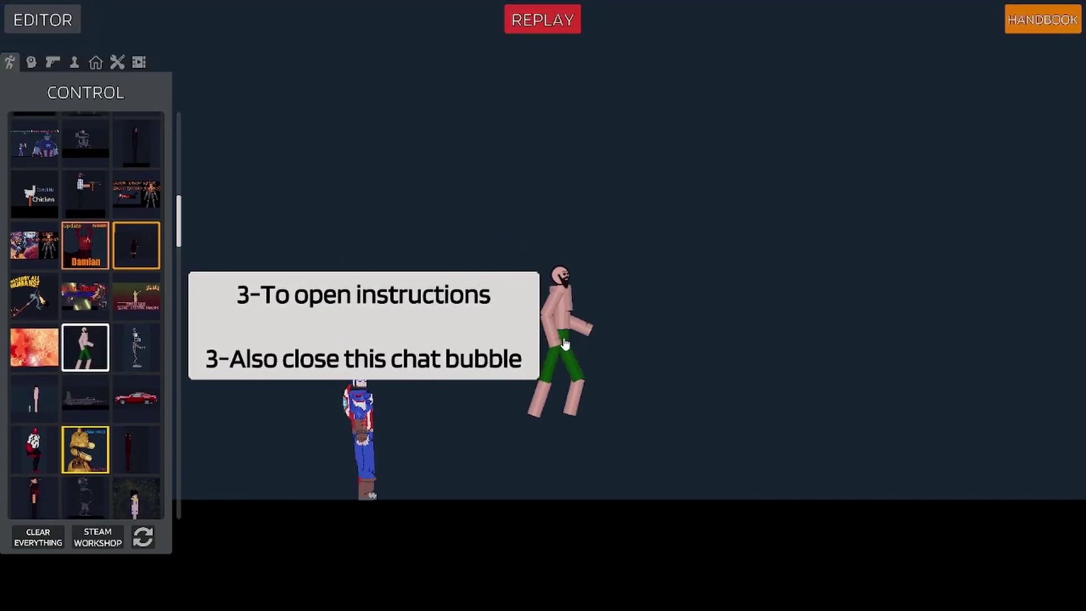
pyautogui.moveTo(87, 331)
pyautogui.mouseDown()
pyautogui.moveTo(228, 414)
pyautogui.moveTo(204, 365)
pyautogui.mouseUp()
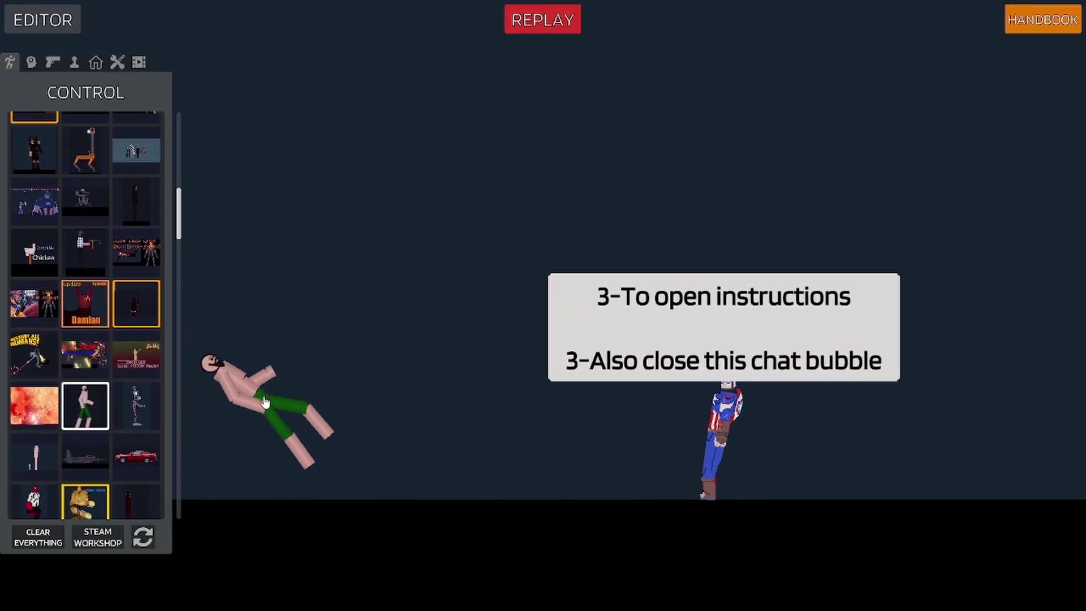
pyautogui.rightClick(272, 408)
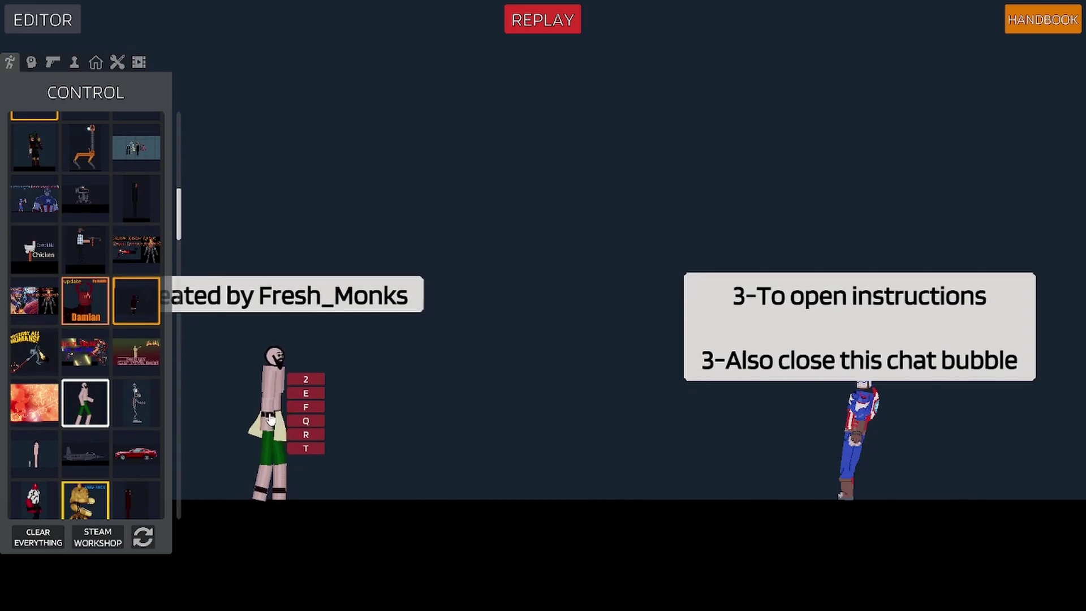
pyautogui.press('f')
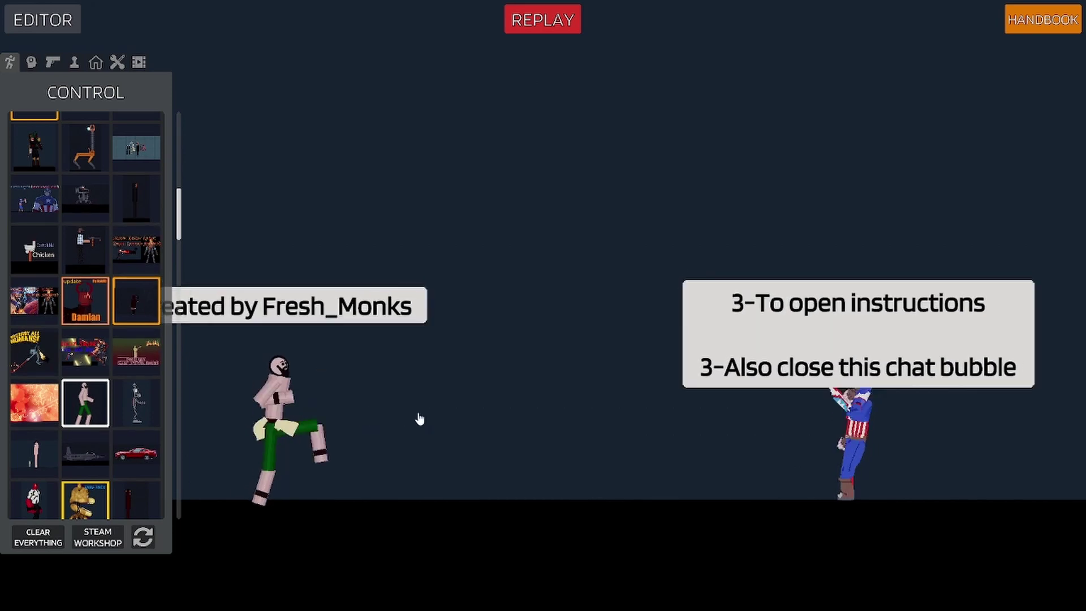
pyautogui.click(860, 471)
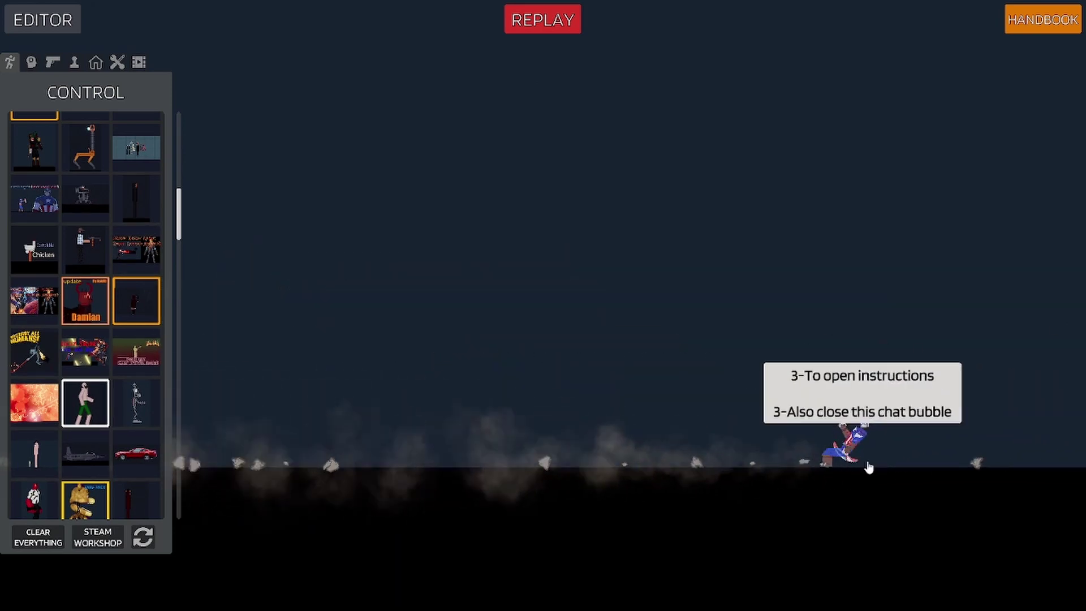
pyautogui.scroll(3, 868, 467)
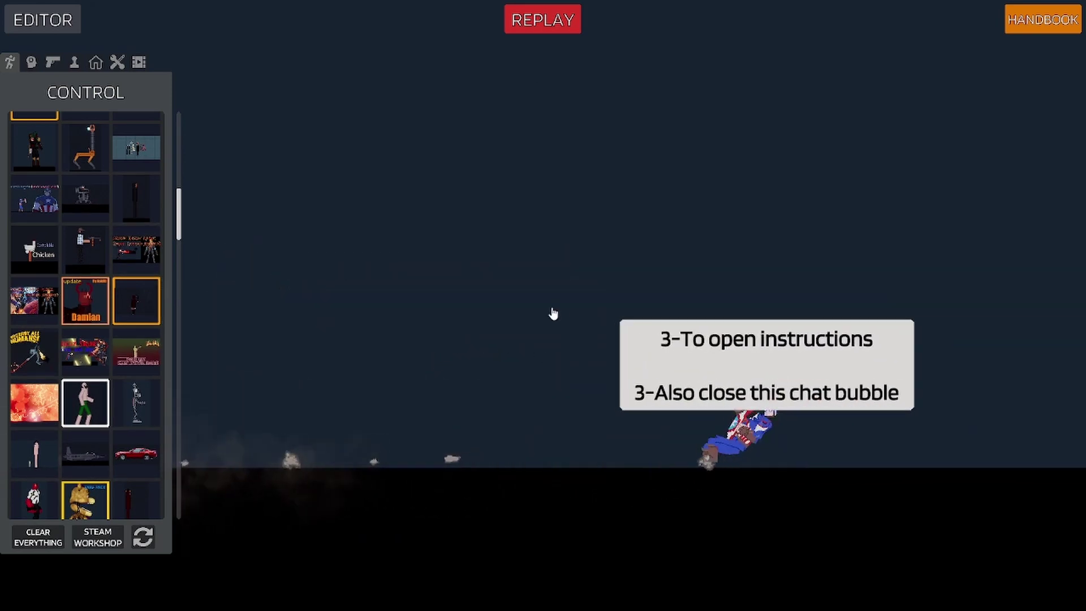
# Blow up the shield character with ability 3 and pan the camera to follow it.
pyautogui.click(859, 459)
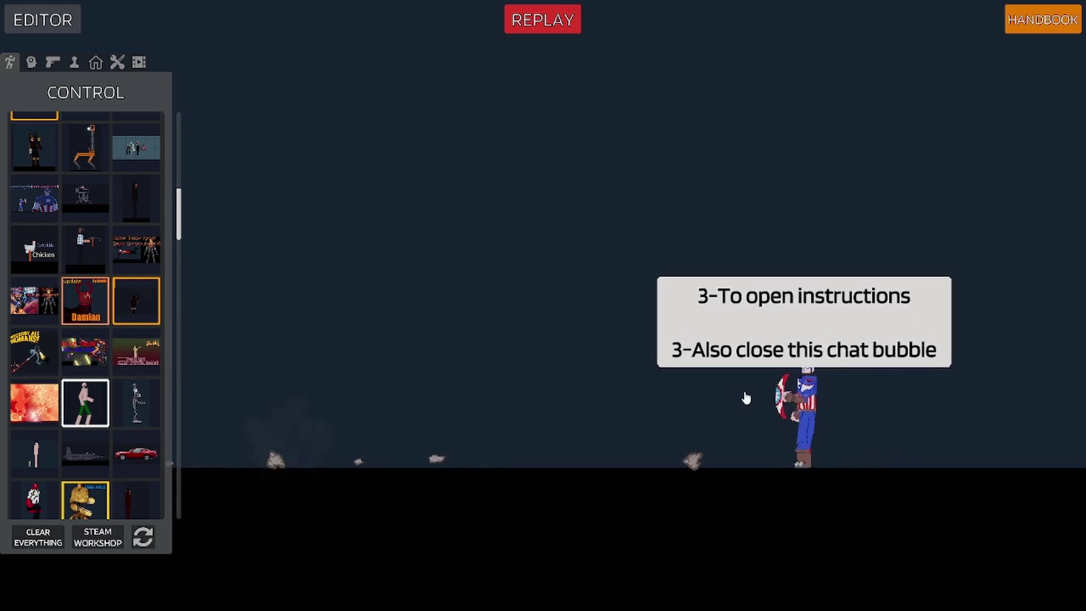
pyautogui.press('3')
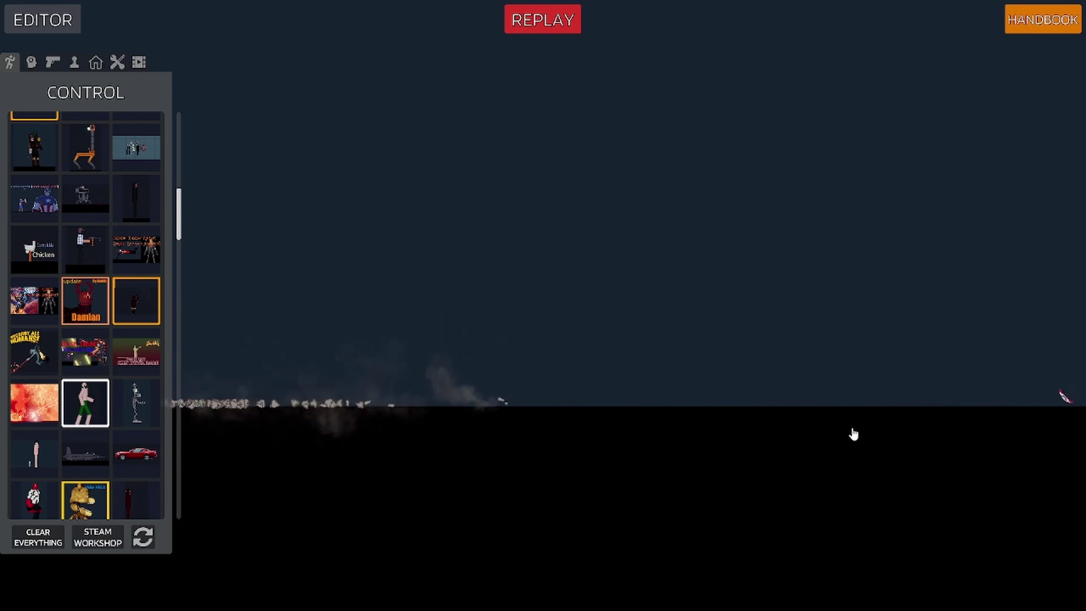
pyautogui.scroll(3, 850, 436)
pyautogui.scroll(3, 857, 373)
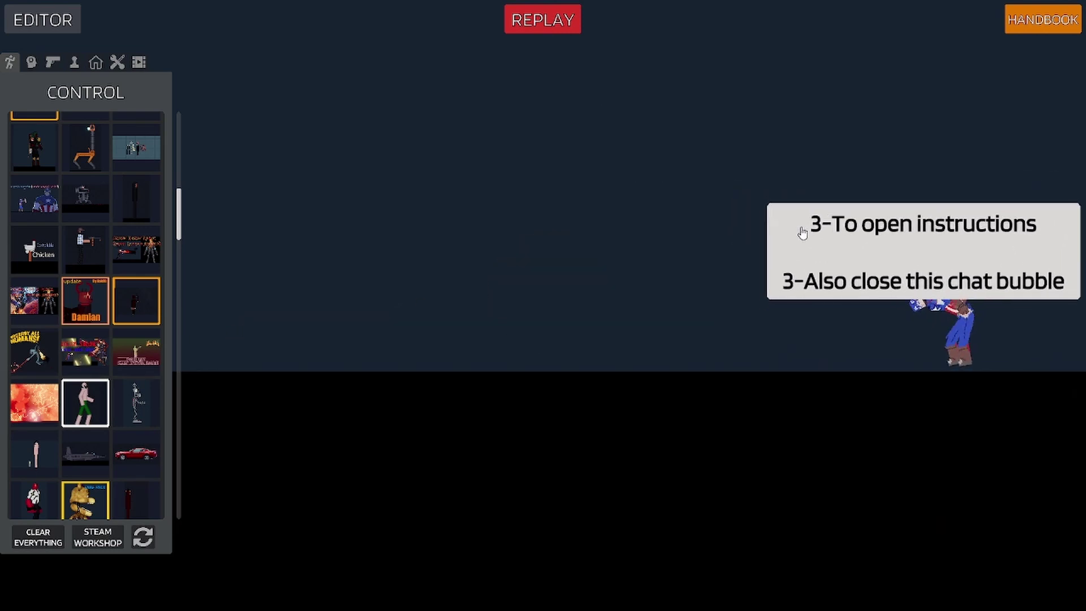
pyautogui.press('w')
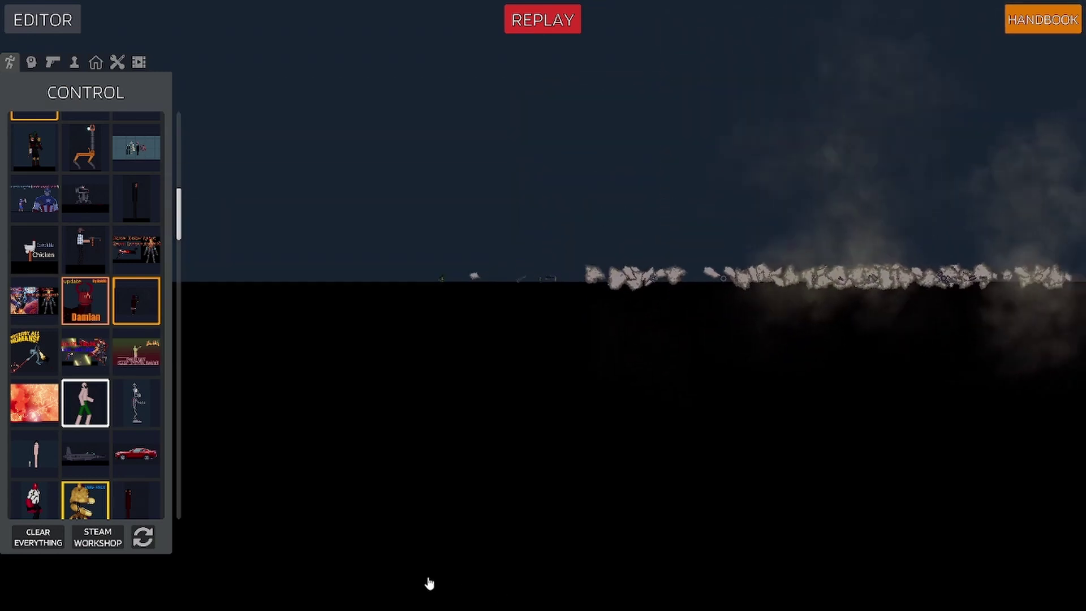
pyautogui.press('s')
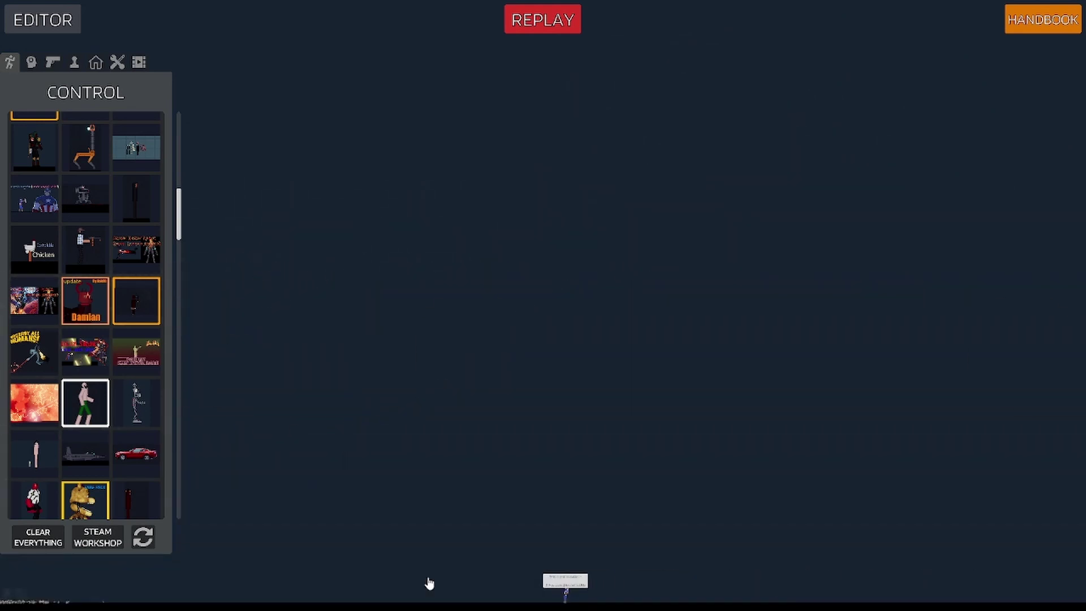
pyautogui.press('w')
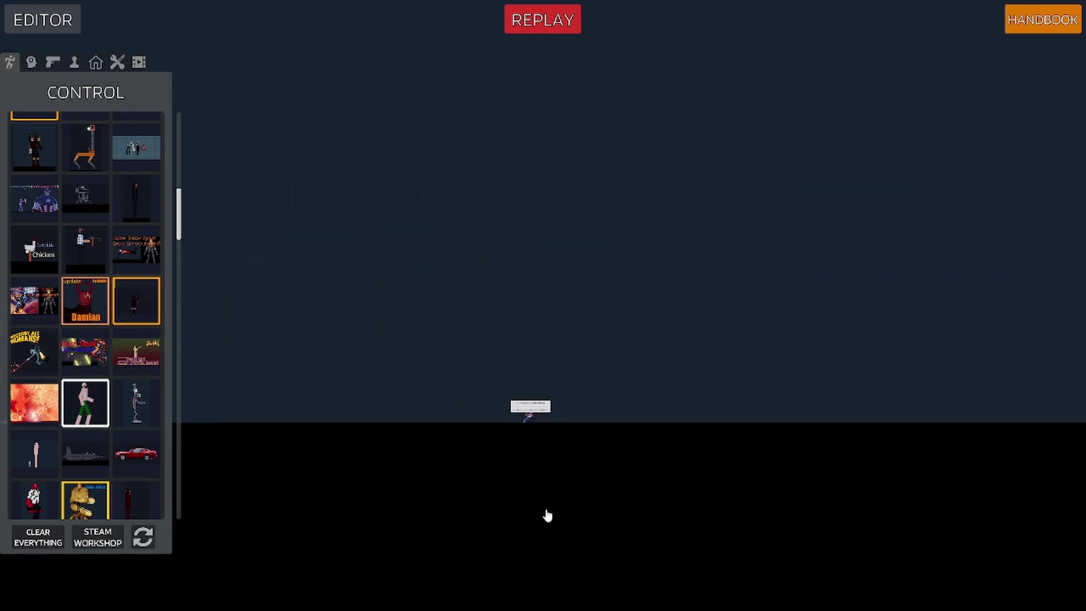
pyautogui.scroll(2, 547, 516)
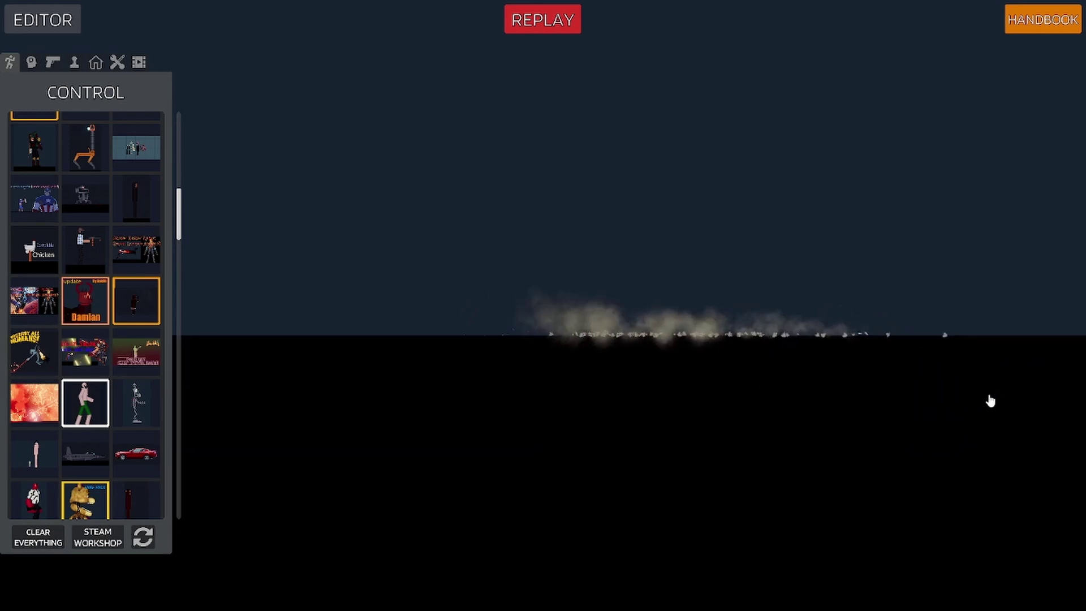
pyautogui.scroll(-3, 947, 390)
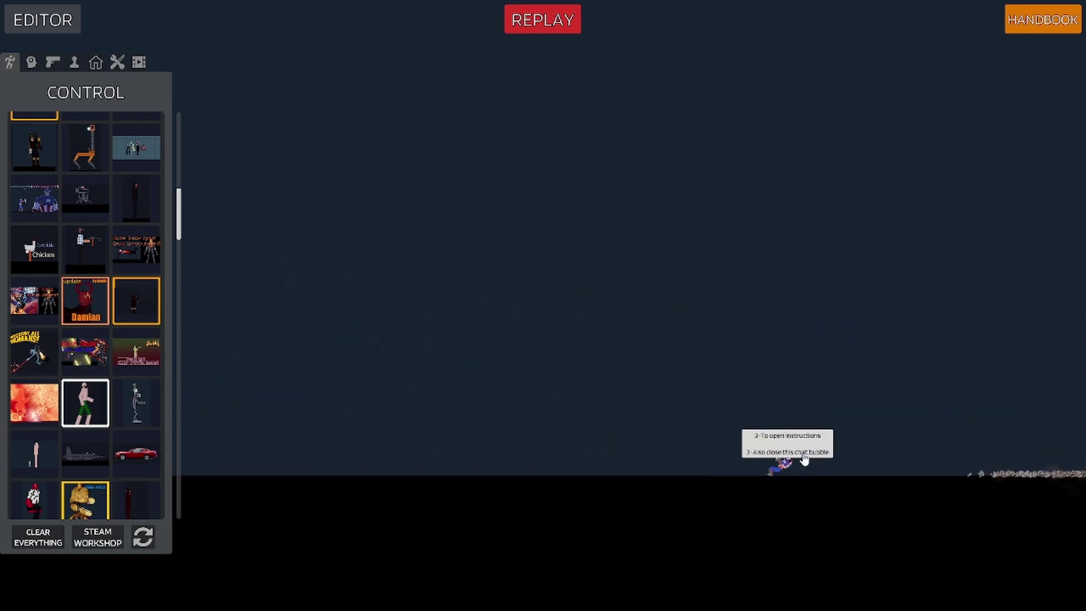
pyautogui.scroll(3, 947, 390)
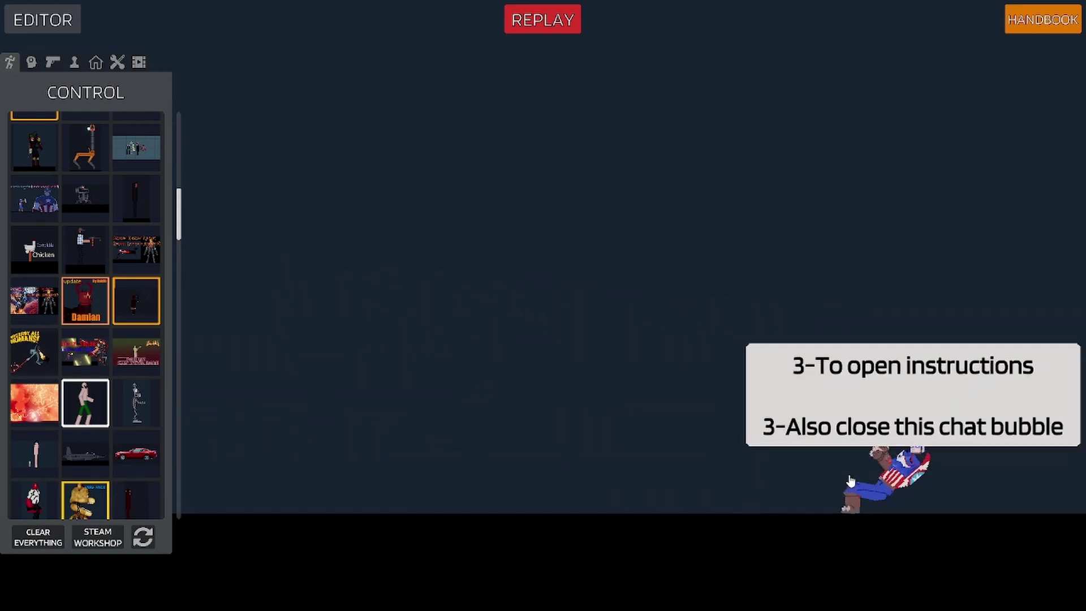
pyautogui.scroll(-4, 899, 441)
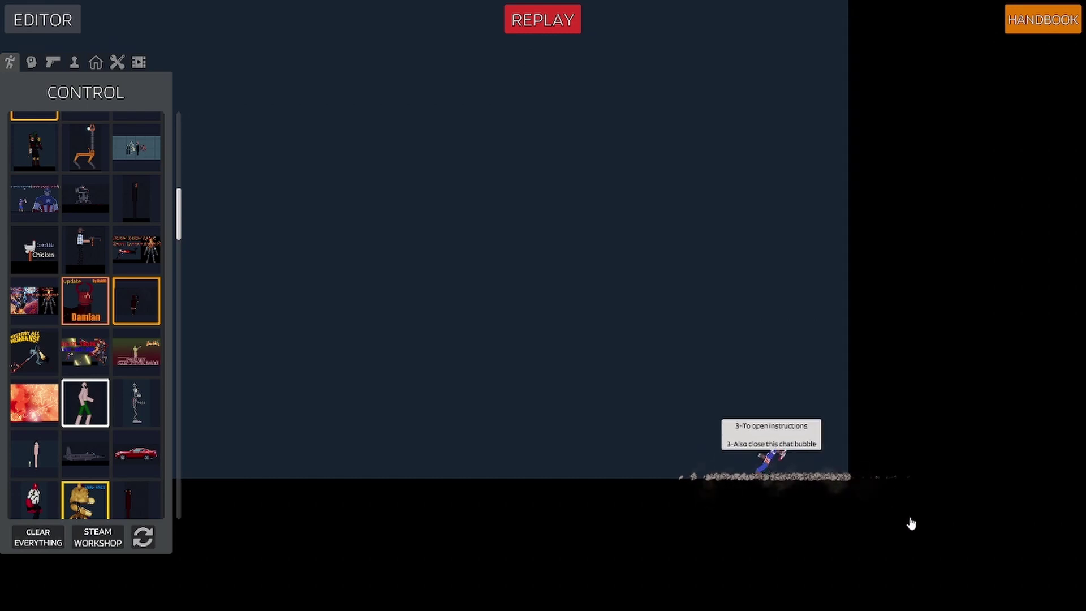
pyautogui.scroll(-3, 909, 524)
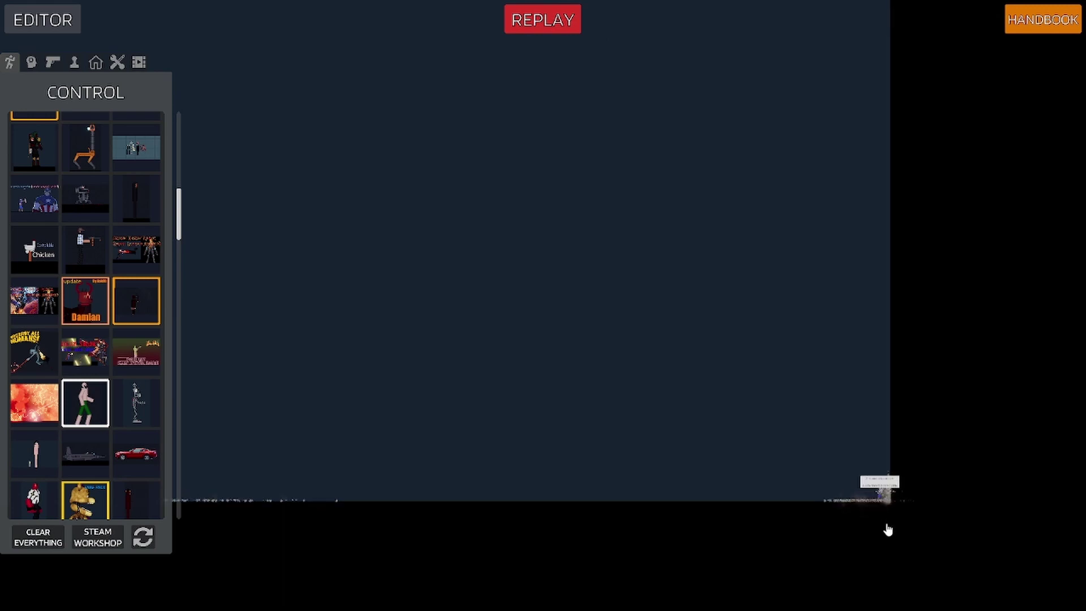
pyautogui.scroll(5, 888, 530)
pyautogui.scroll(5, 849, 509)
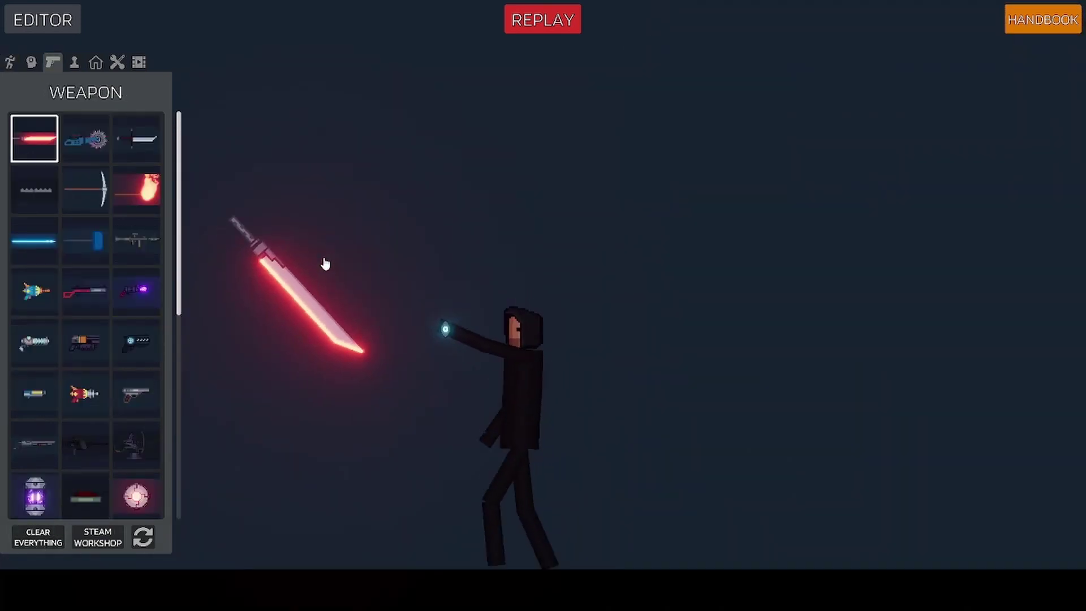
# Swing the red lightsaber through the black-suited fighter, then lift the sword upward.
pyautogui.moveTo(325, 264); pyautogui.dragTo(557, 126)
pyautogui.moveTo(509, 526); pyautogui.dragTo(823, 131)
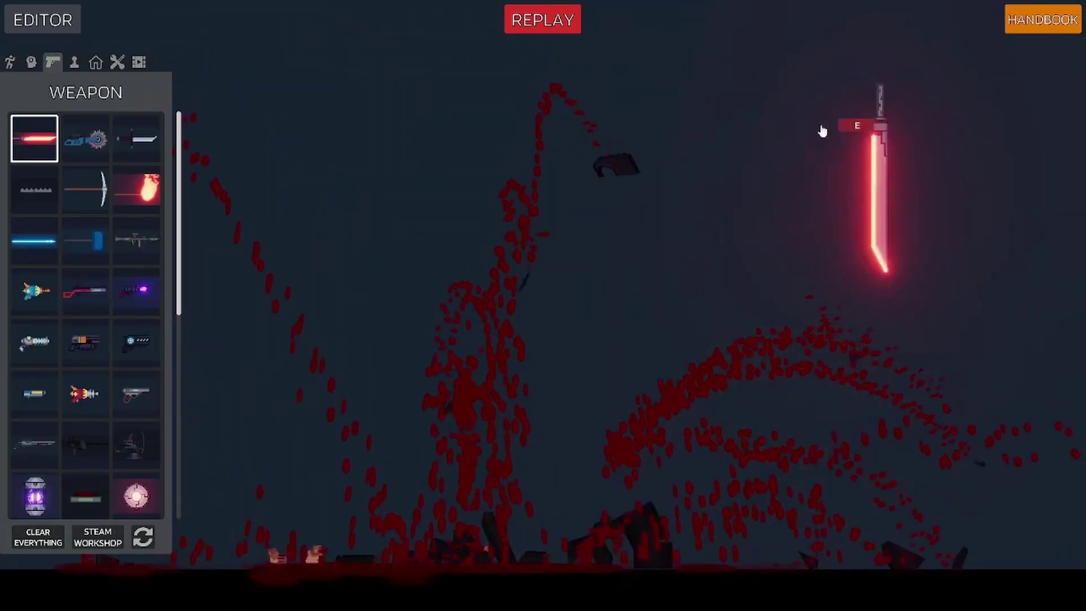